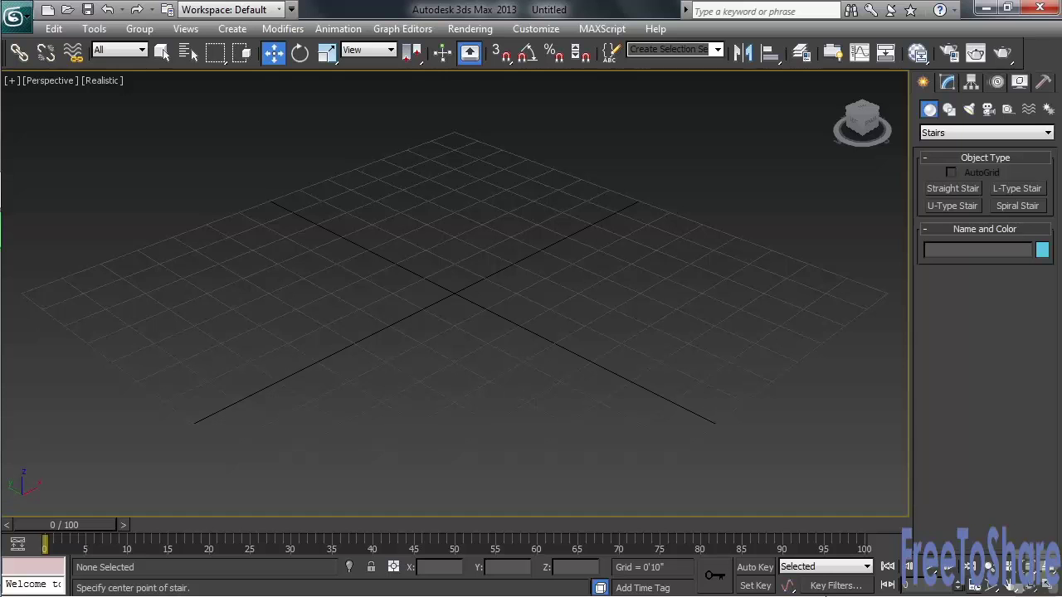
Switch the Create panel to AEC Extended Foliage and scroll Favorite Plants to Big Yucca and Japanese Flowering Cherry.
click(1049, 134)
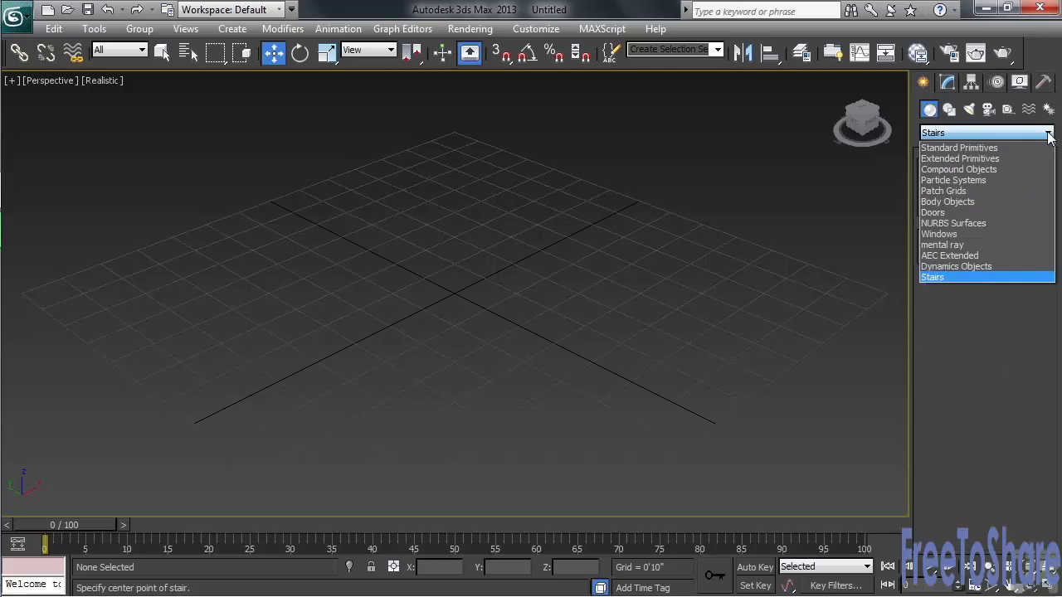
click(986, 257)
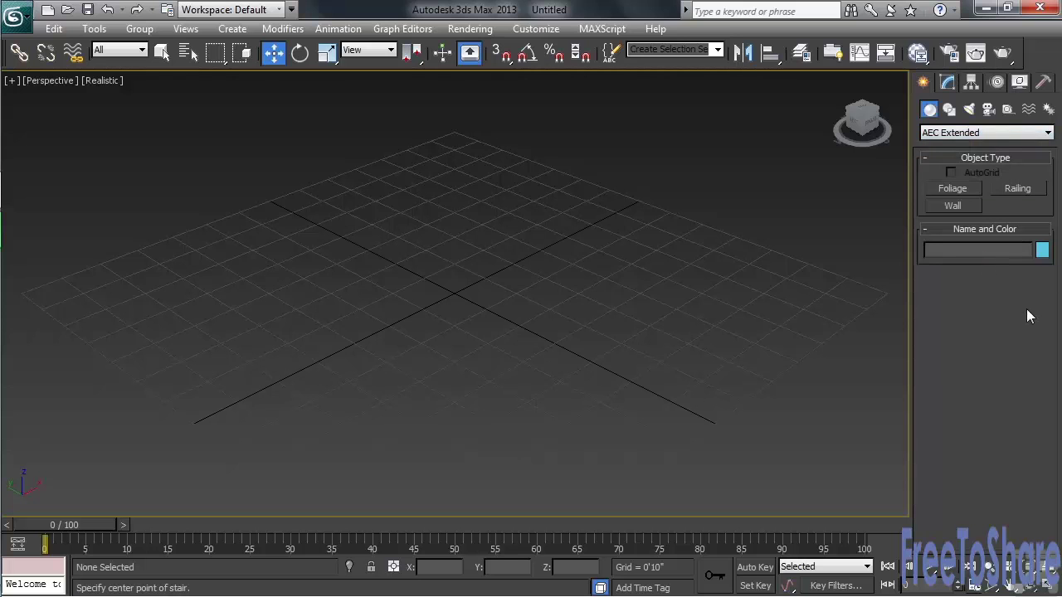
click(974, 190)
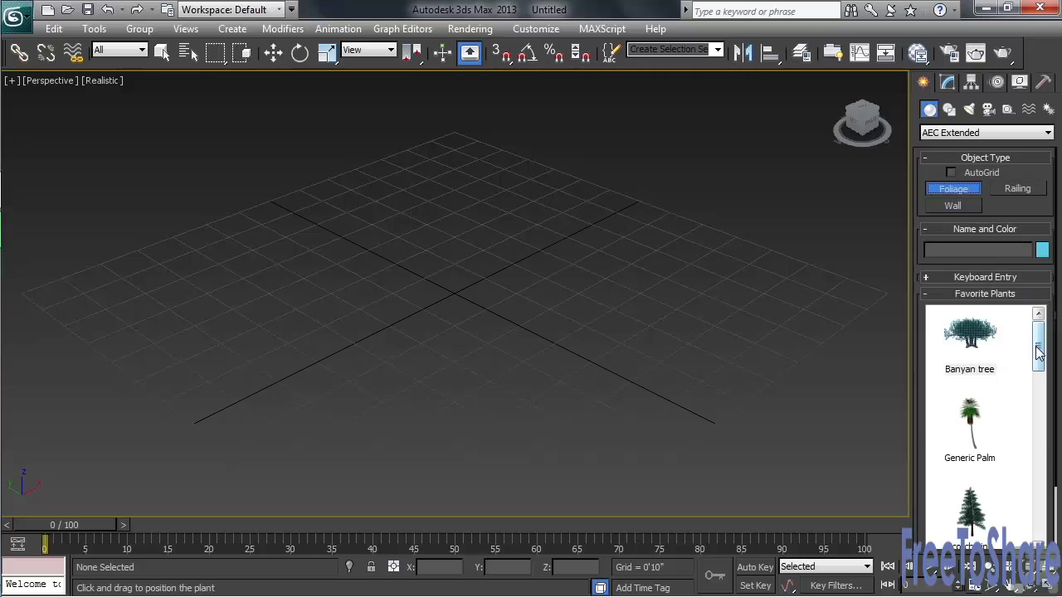
drag(1037, 353, 1037, 538)
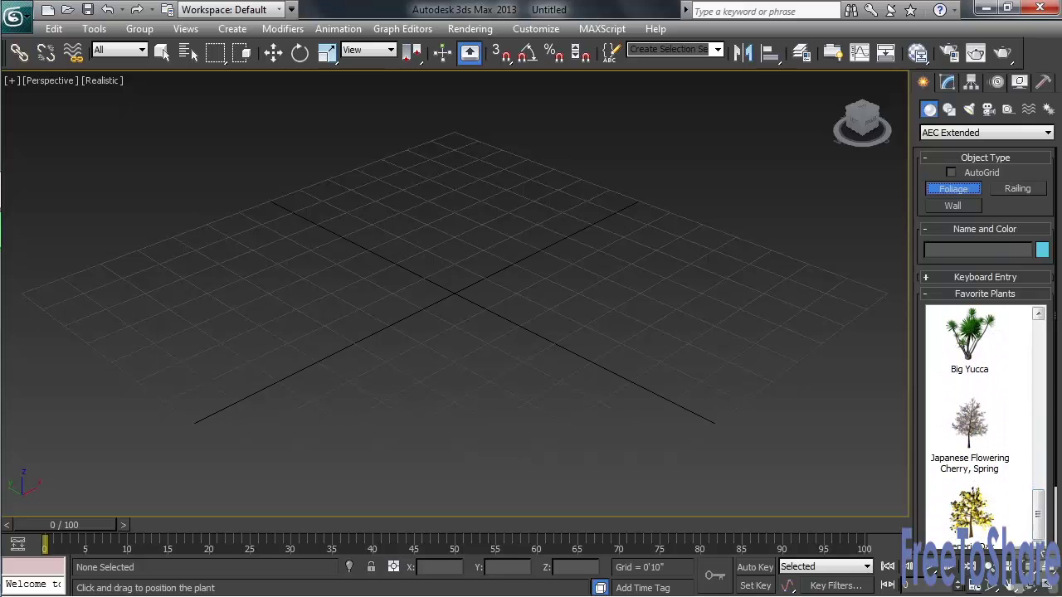
scroll(501, 319, down, 4)
scroll(501, 319, down, 2)
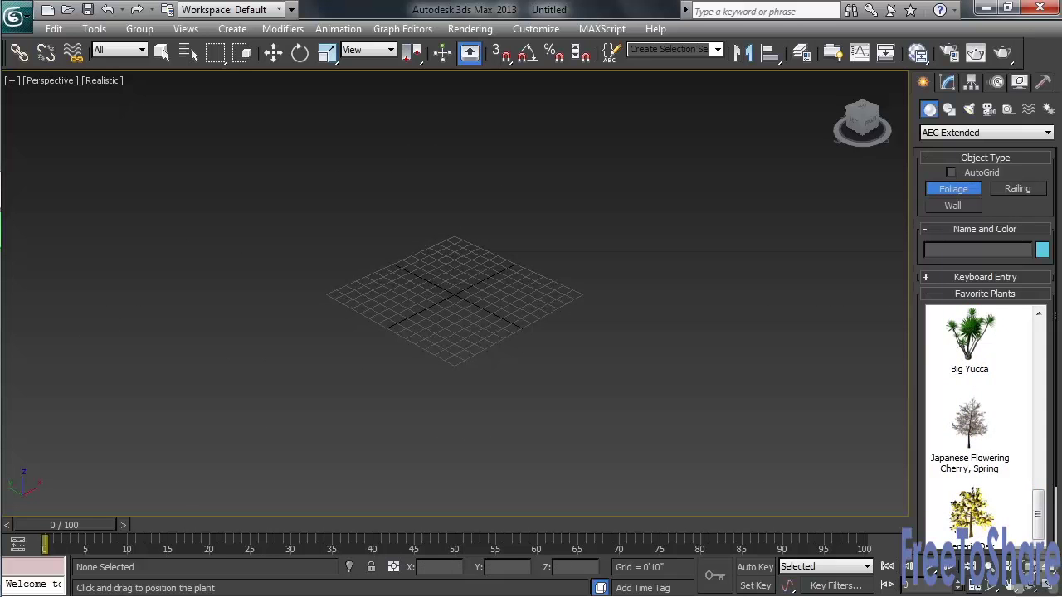
Place Foliage001 at the grid centre and reduce its Height from 31'3" to 26'6 24/32".
click(982, 522)
click(453, 296)
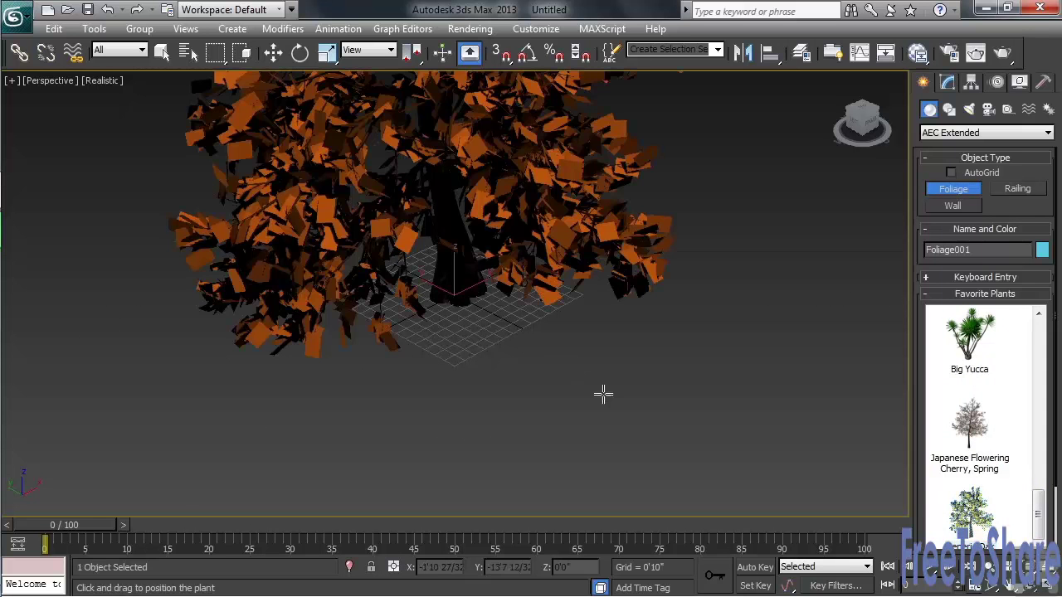
scroll(556, 481, down, 2)
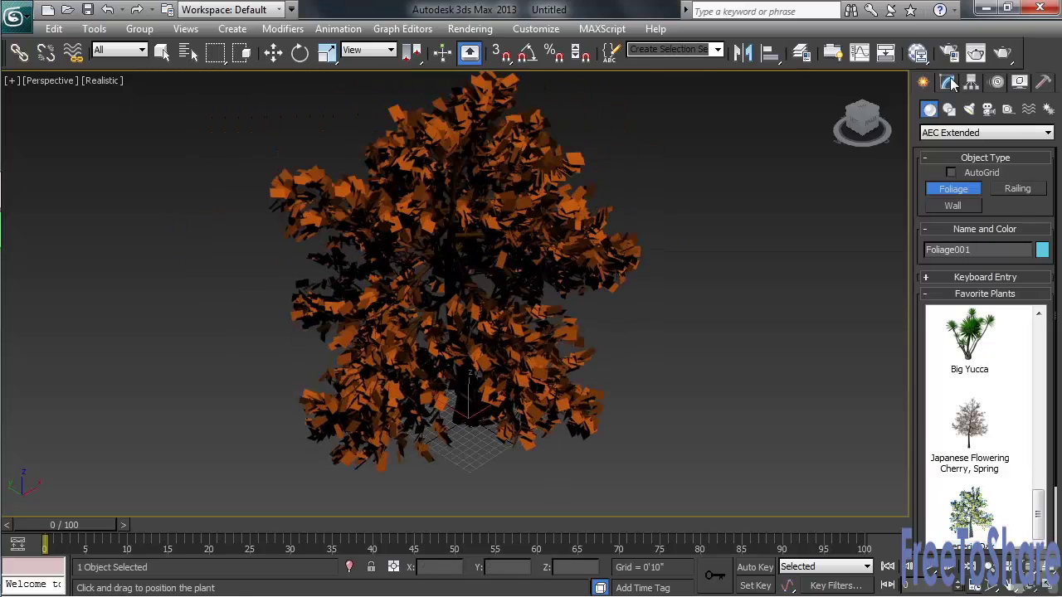
click(947, 81)
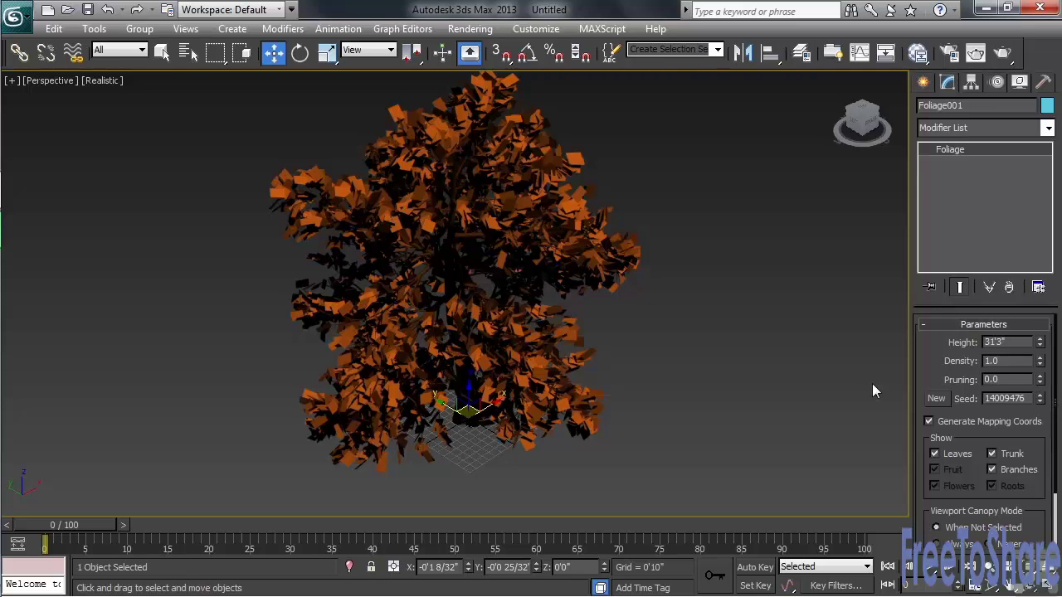
drag(1039, 344, 1011, 357)
alt+middle_drag(576, 345, 591, 326)
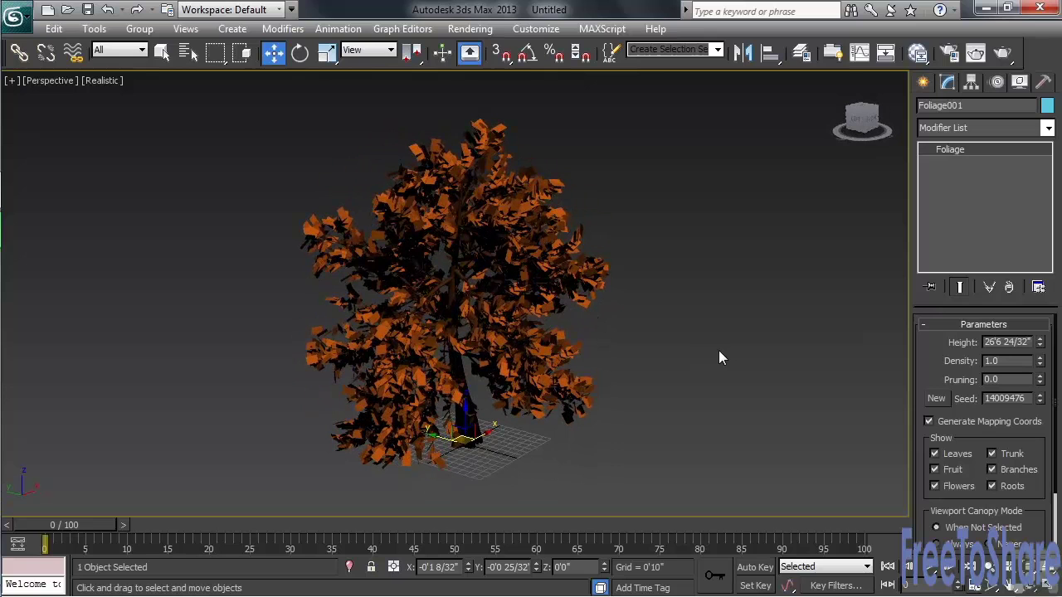
double_click(996, 361)
text(.5)
key(Return)
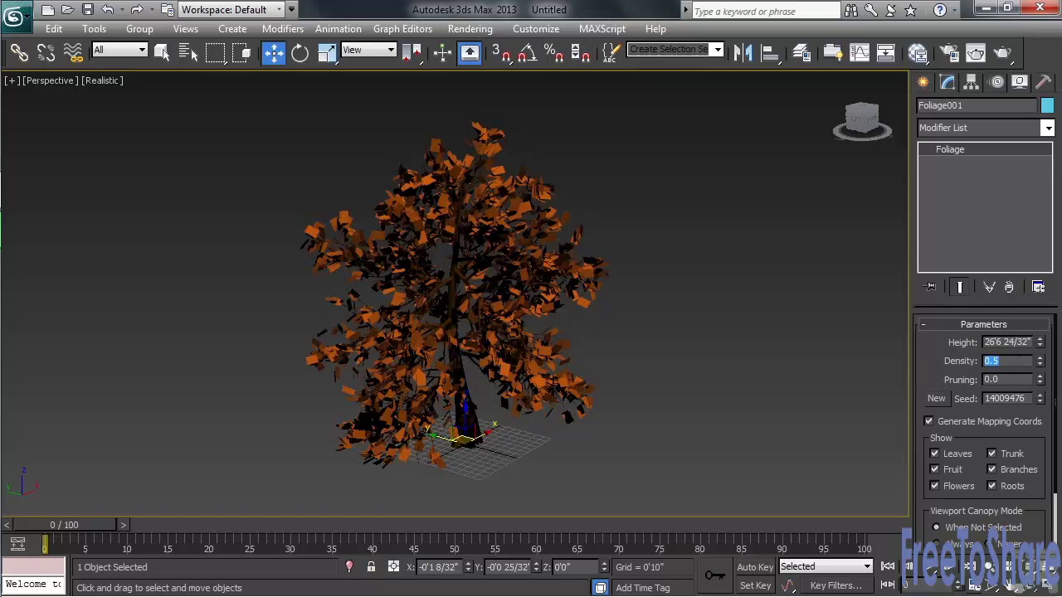
text(.2)
key(Return)
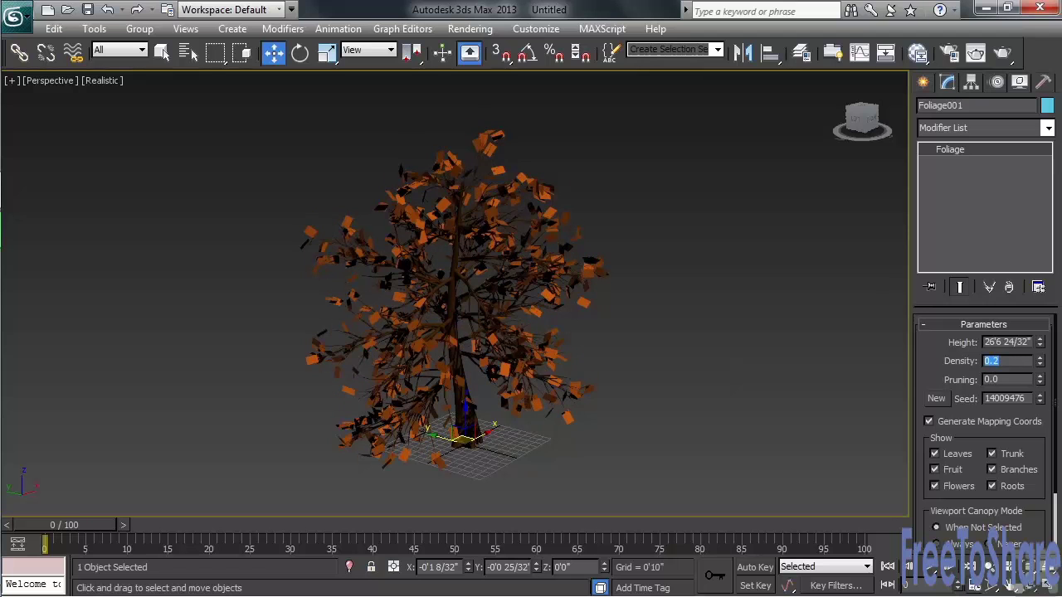
text(1)
key(Return)
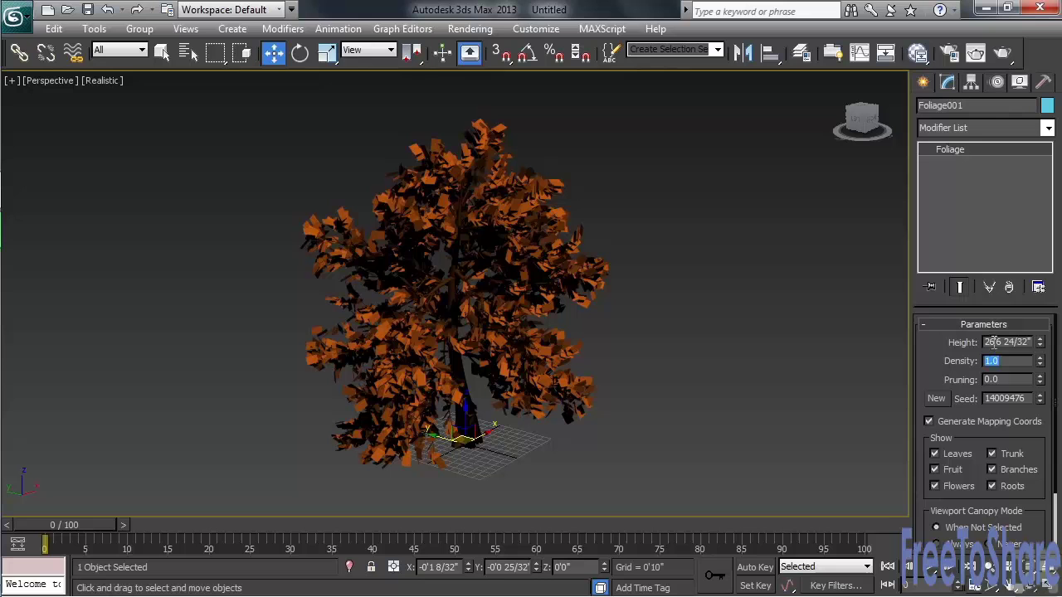
key(Tab)
text(0.3)
key(Return)
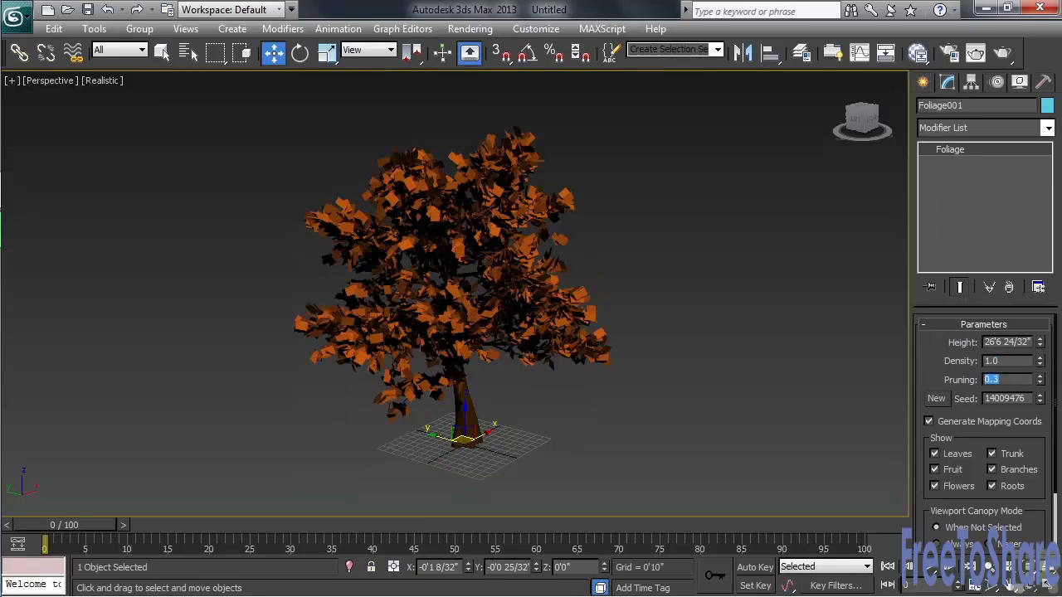
text(0.6)
key(Return)
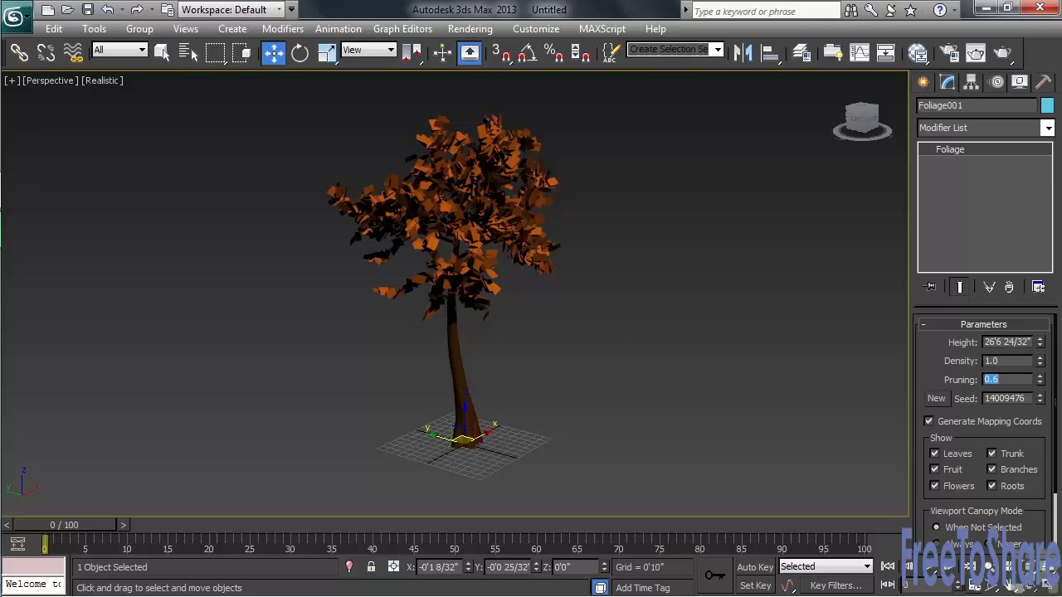
text(0.0)
key(Return)
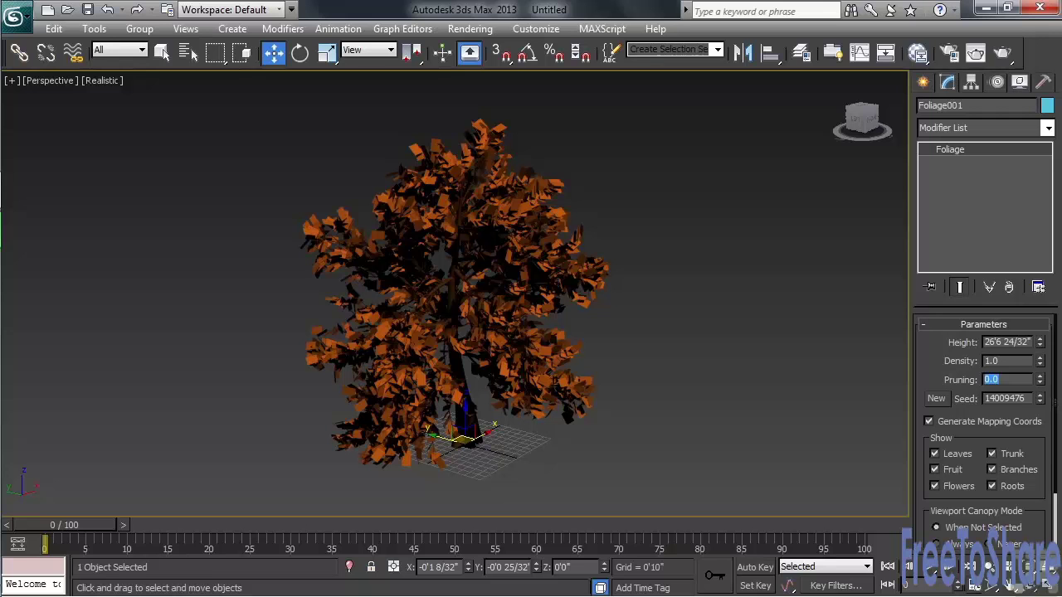
Enter seed 258, then generate new seeds three times, ending at seed 2181282.
double_click(995, 398)
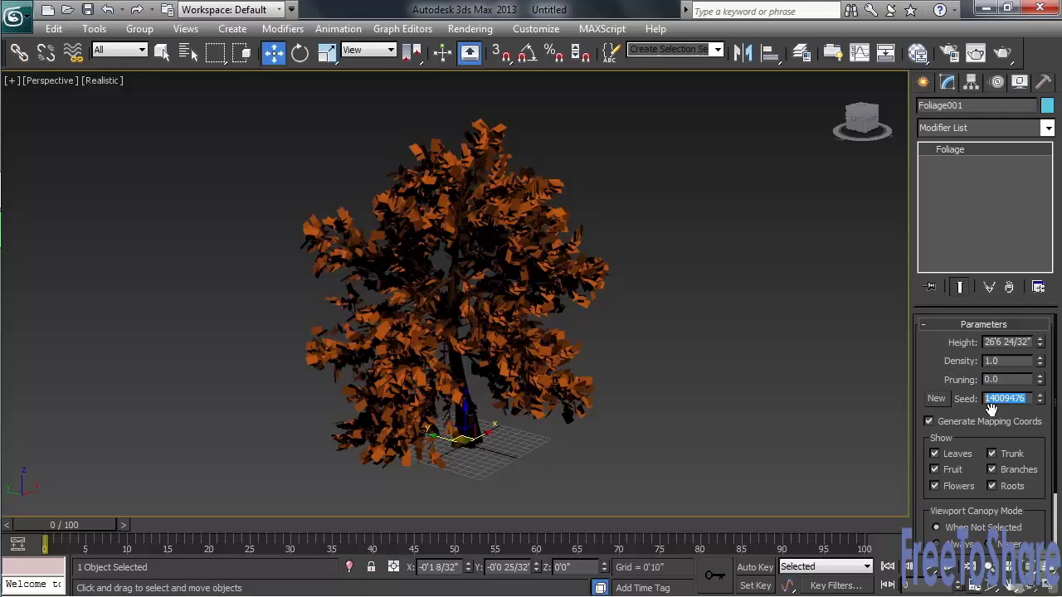
text(258)
key(Return)
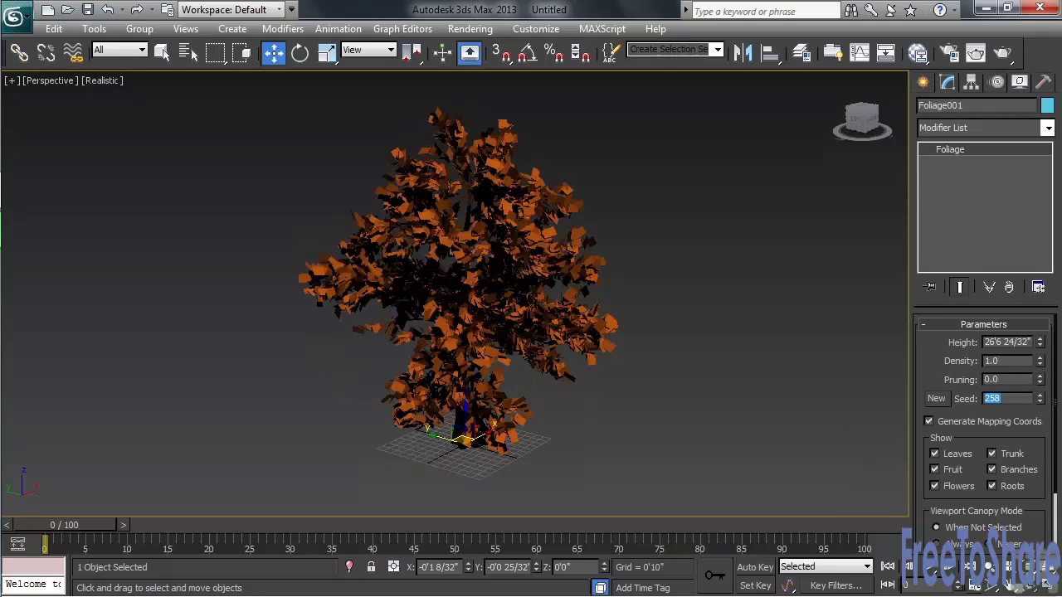
click(937, 403)
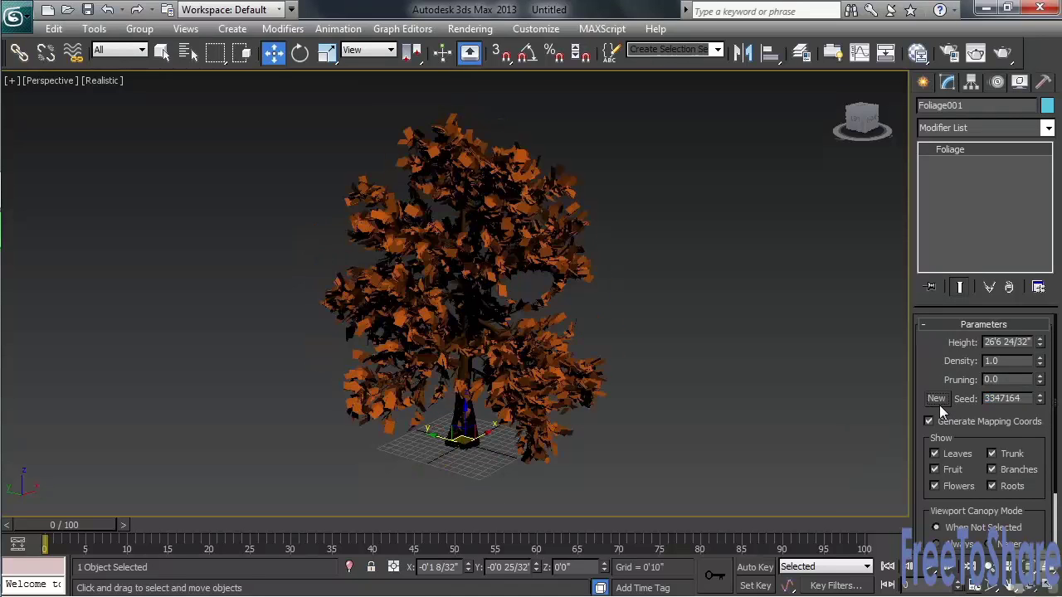
click(937, 402)
click(937, 402)
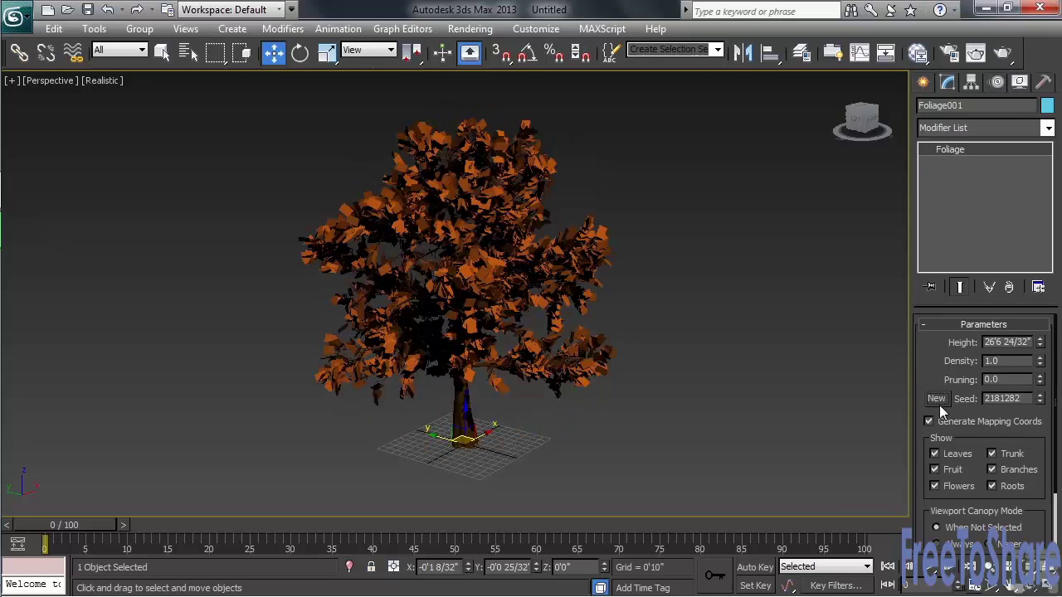
Turn the Leaves, Branches and Trunk display off, then back on.
click(935, 454)
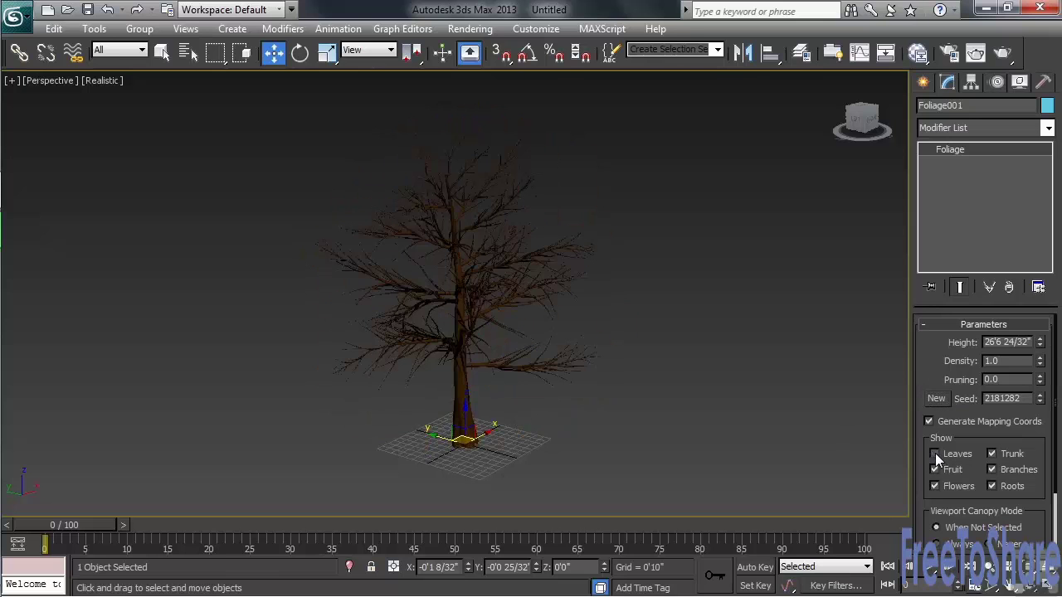
click(991, 470)
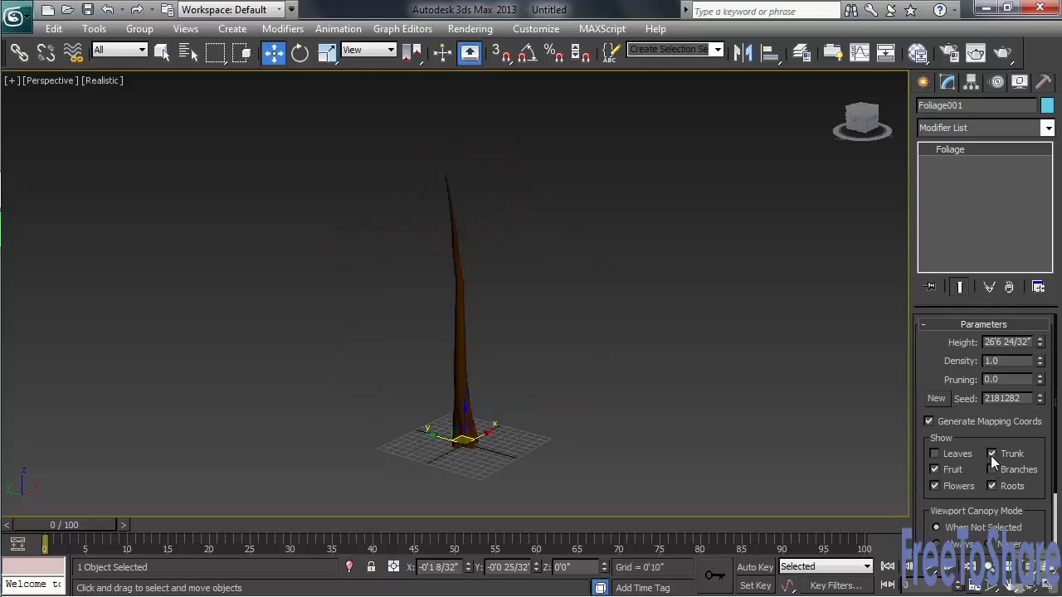
click(992, 455)
click(992, 454)
click(991, 470)
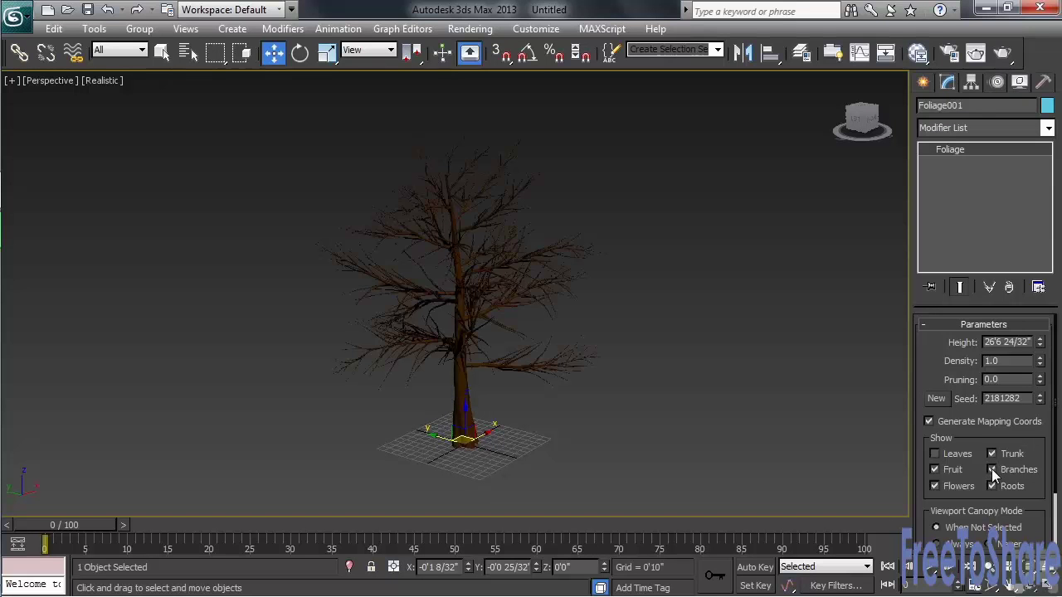
click(935, 454)
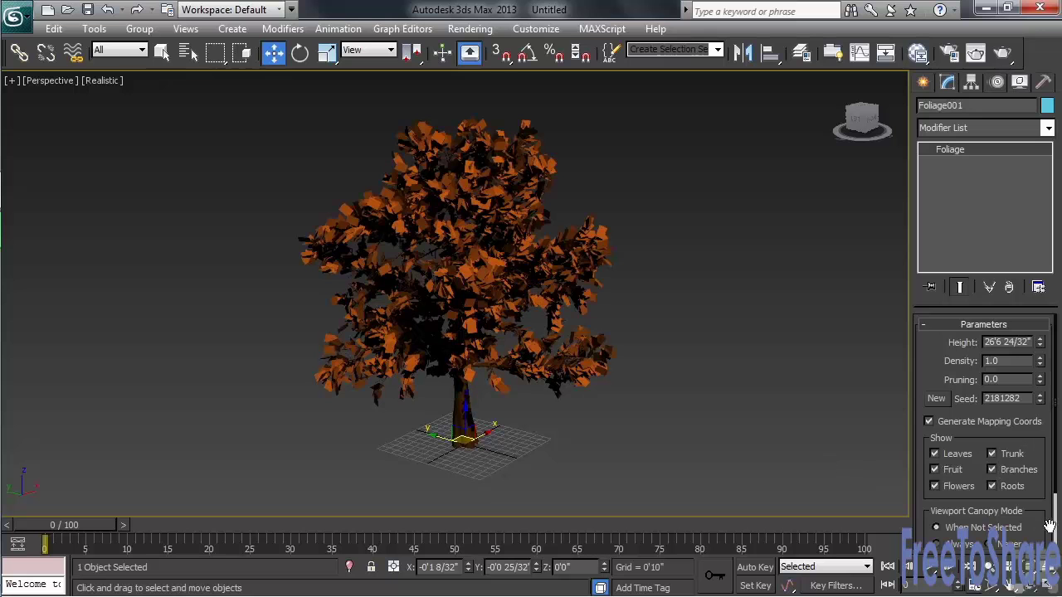
Scroll to Viewport Canopy Mode and deselect the tree to show its translucent orange canopy.
drag(1039, 528, 1039, 432)
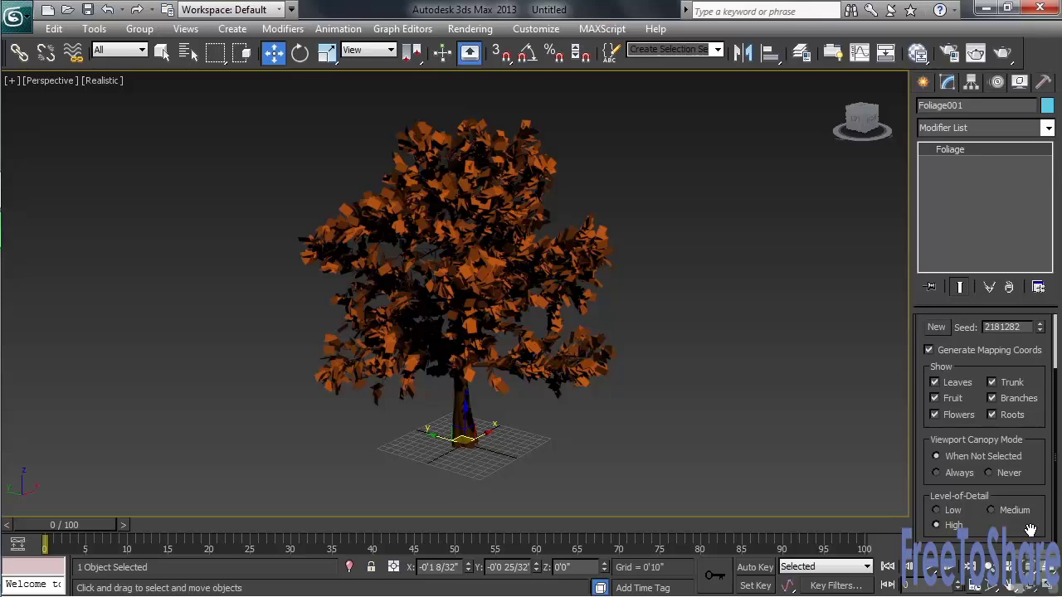
click(732, 426)
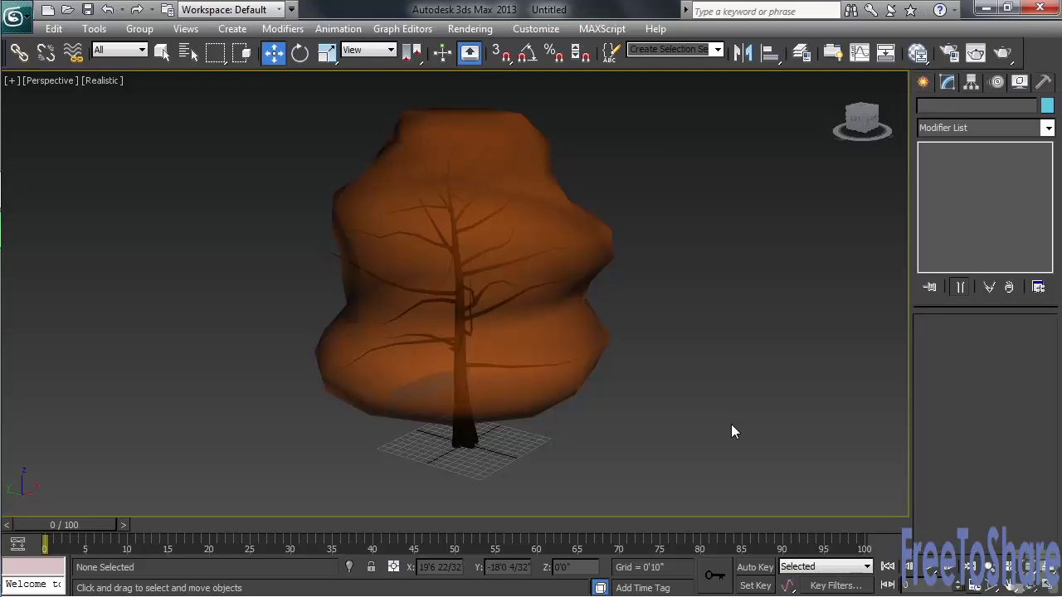
Render a test image of the orange tree, close the frame window, and reselect Foliage001.
click(1002, 53)
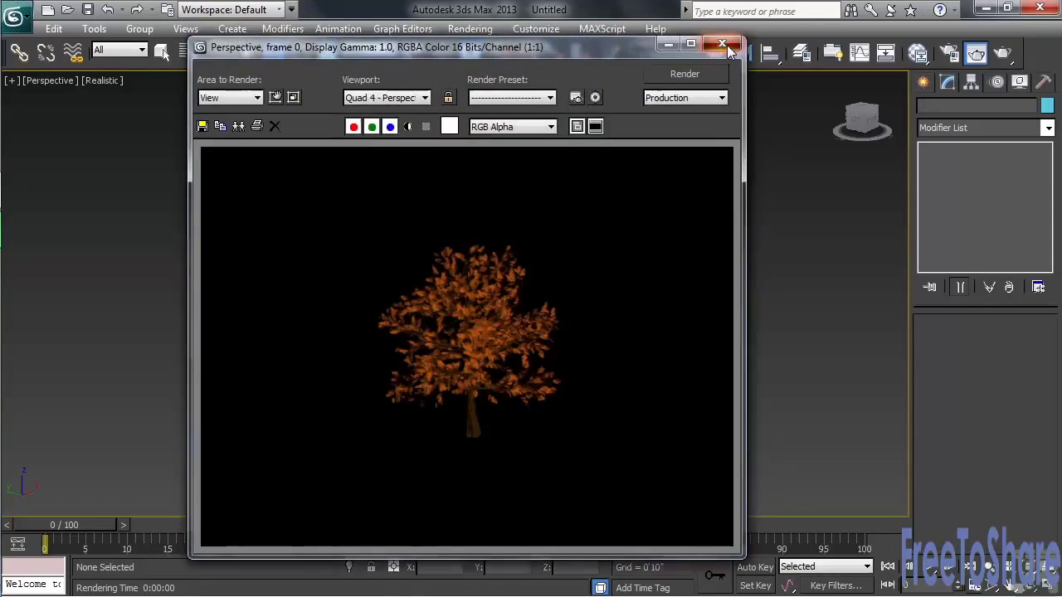
click(721, 44)
click(569, 374)
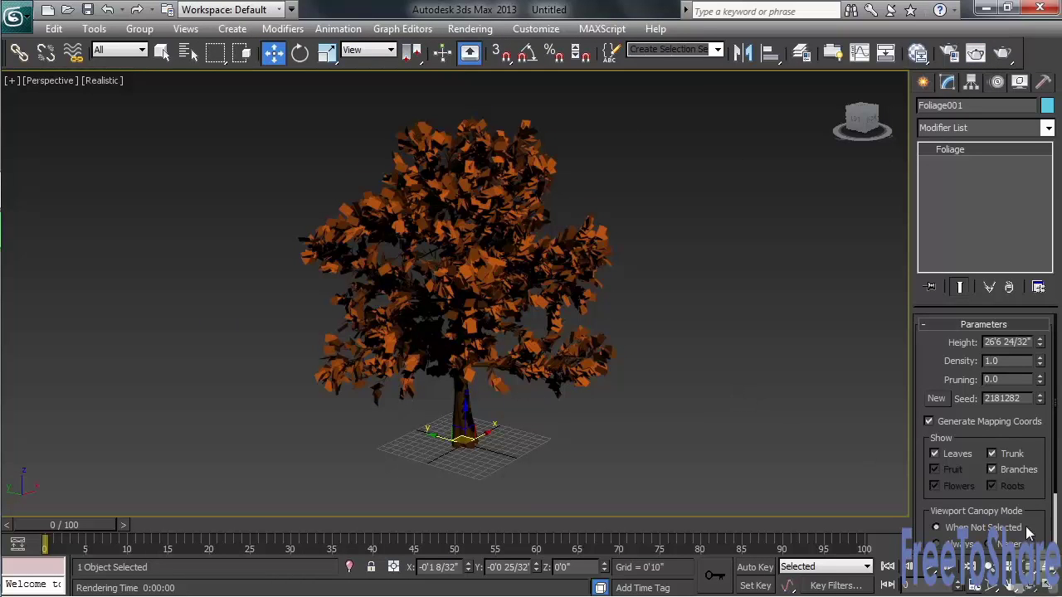
Set Foliage001's Viewport Canopy Mode to Never so its full leaves display.
drag(1032, 535, 1044, 413)
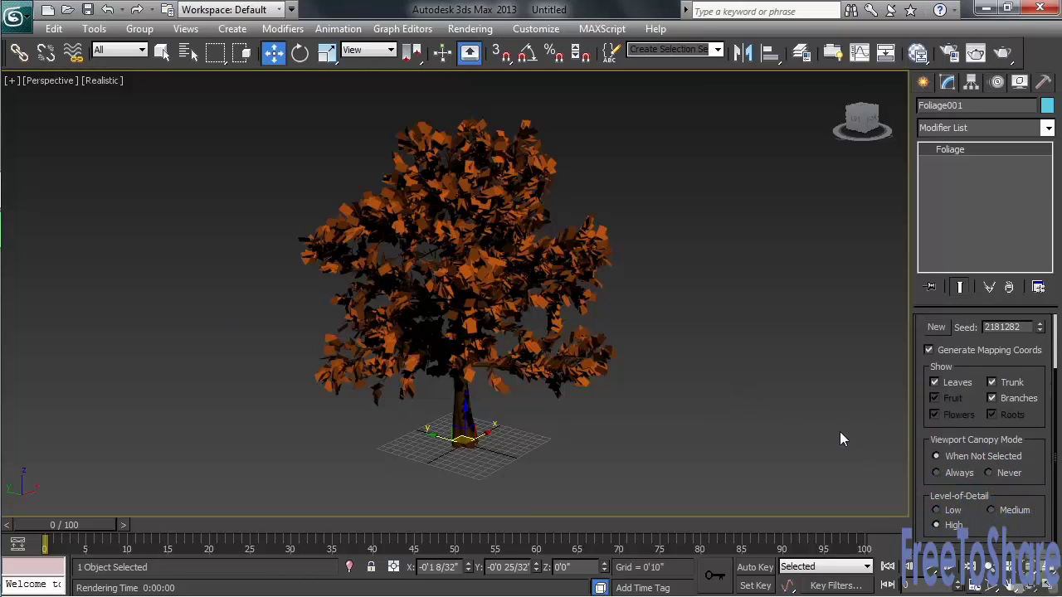
click(936, 472)
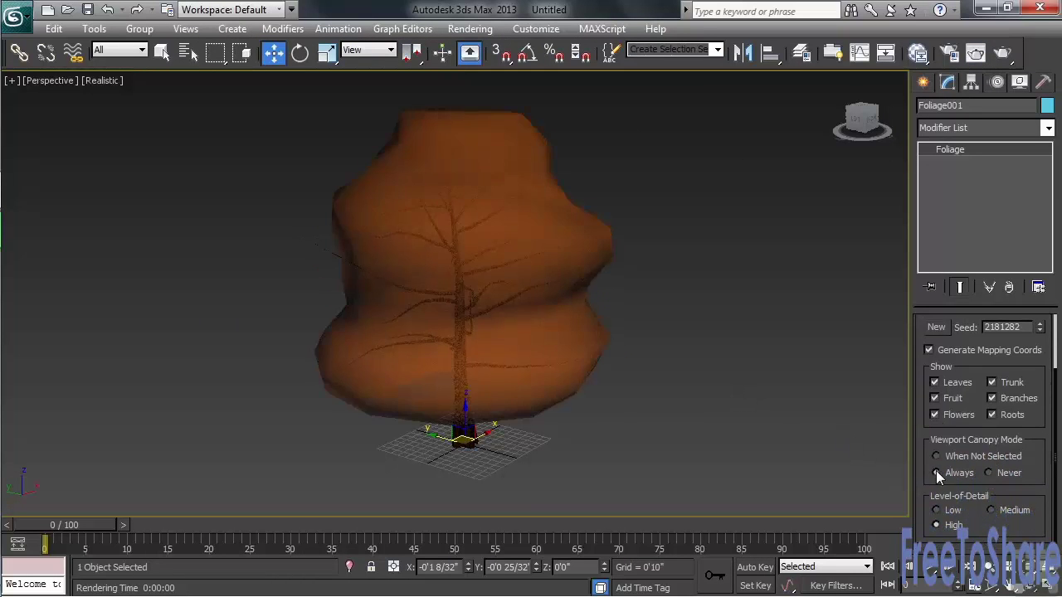
click(762, 425)
click(551, 386)
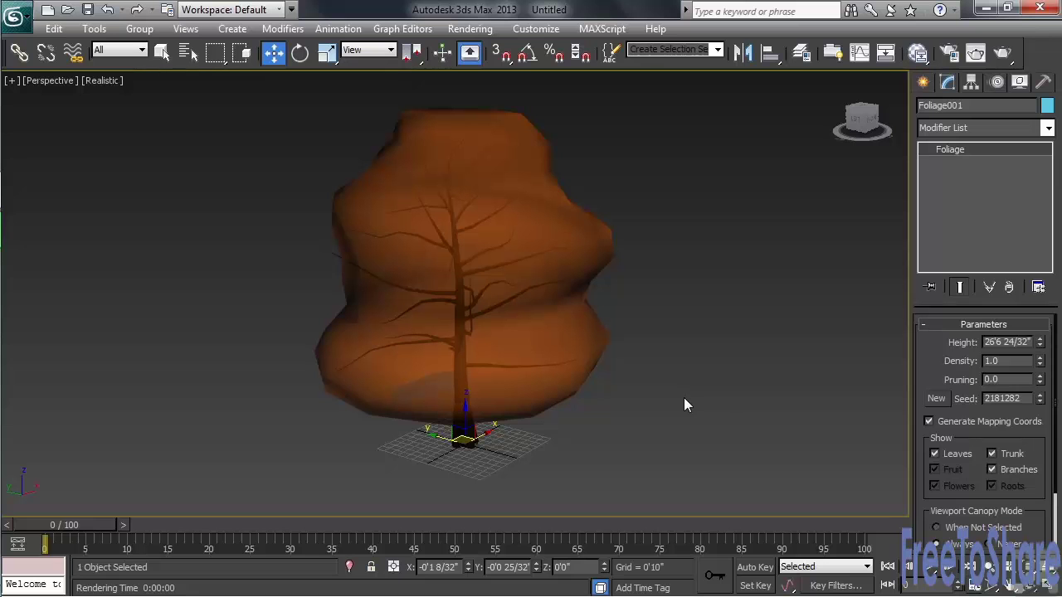
scroll(1022, 463, down, 3)
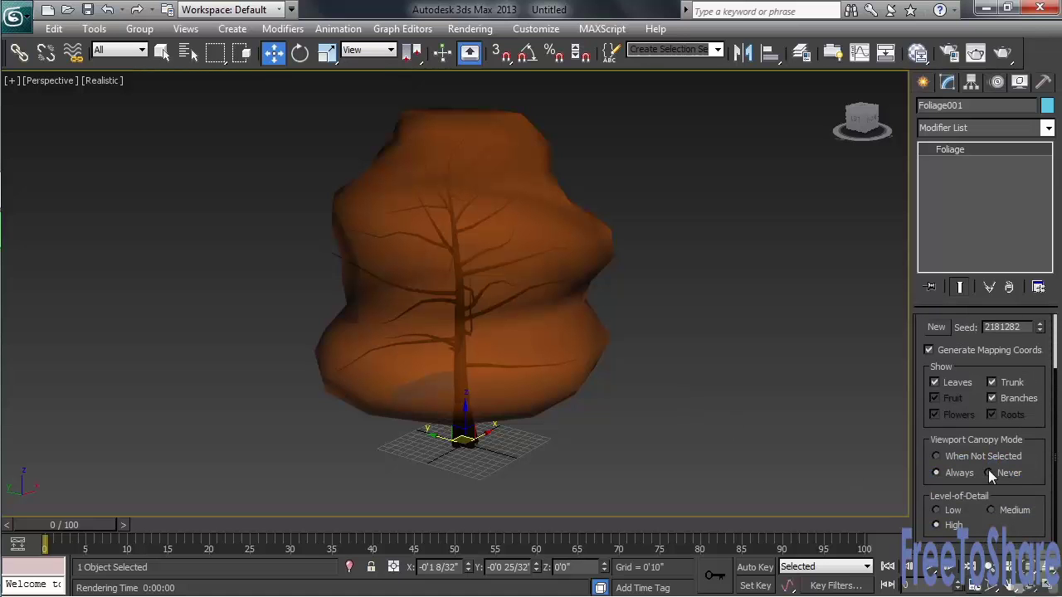
click(989, 472)
click(760, 420)
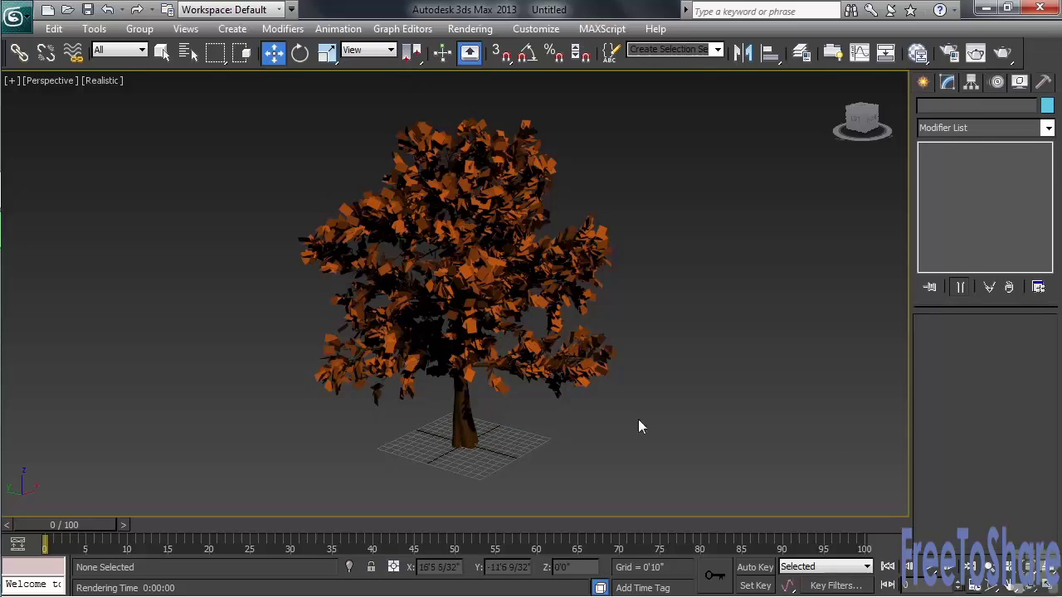
key(ctrl+z)
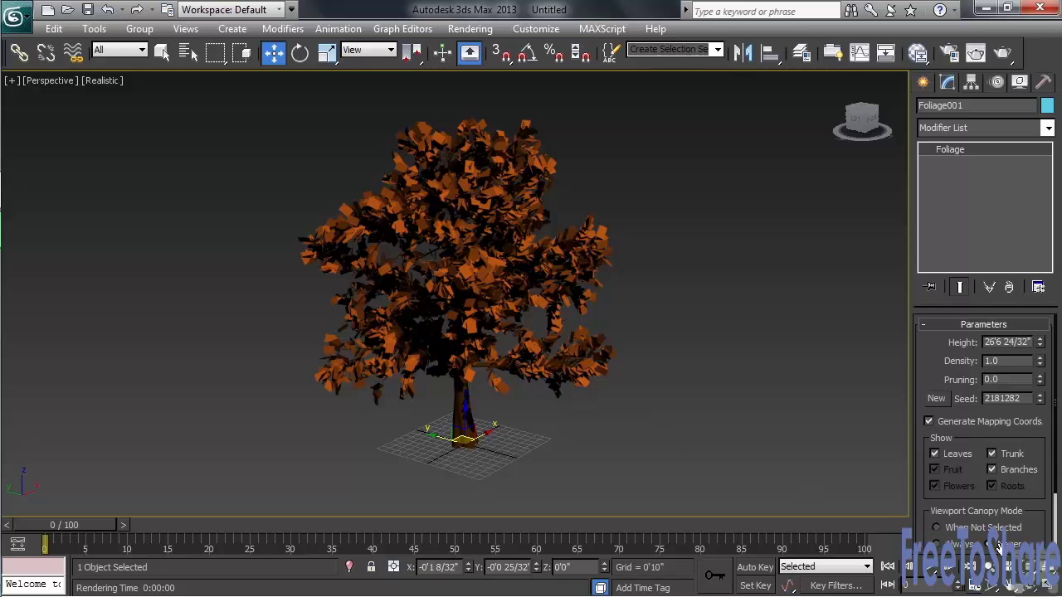
Try Level-of-Detail Medium, then return it to High.
scroll(1049, 425, down, 2)
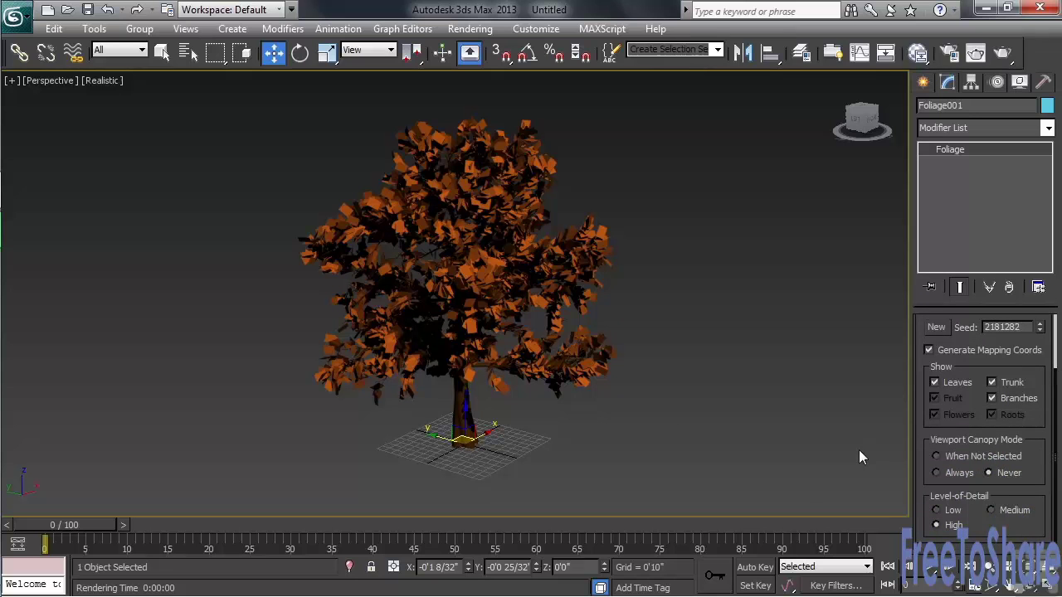
click(994, 509)
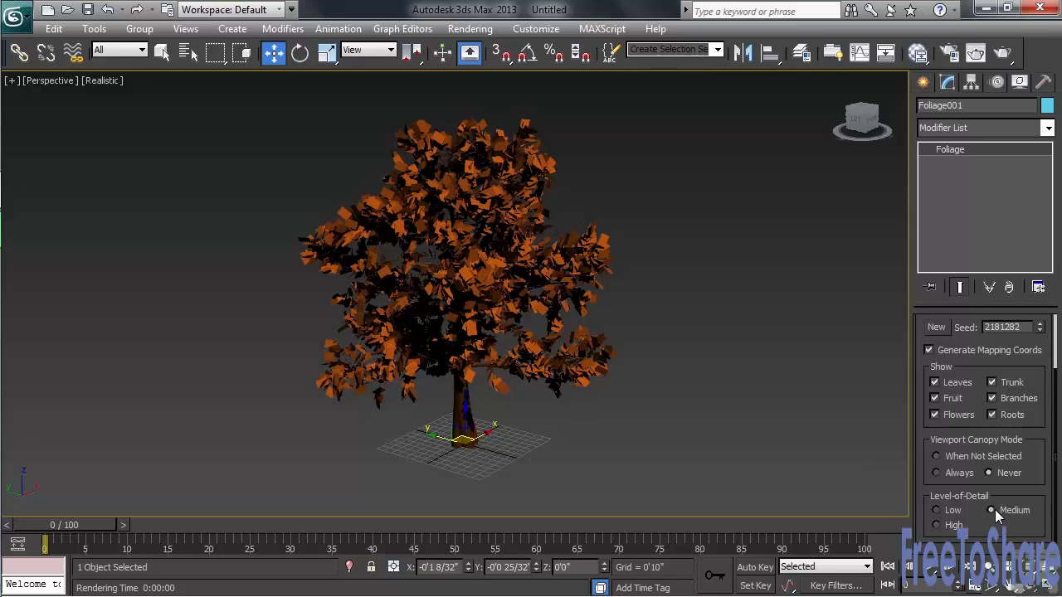
click(936, 525)
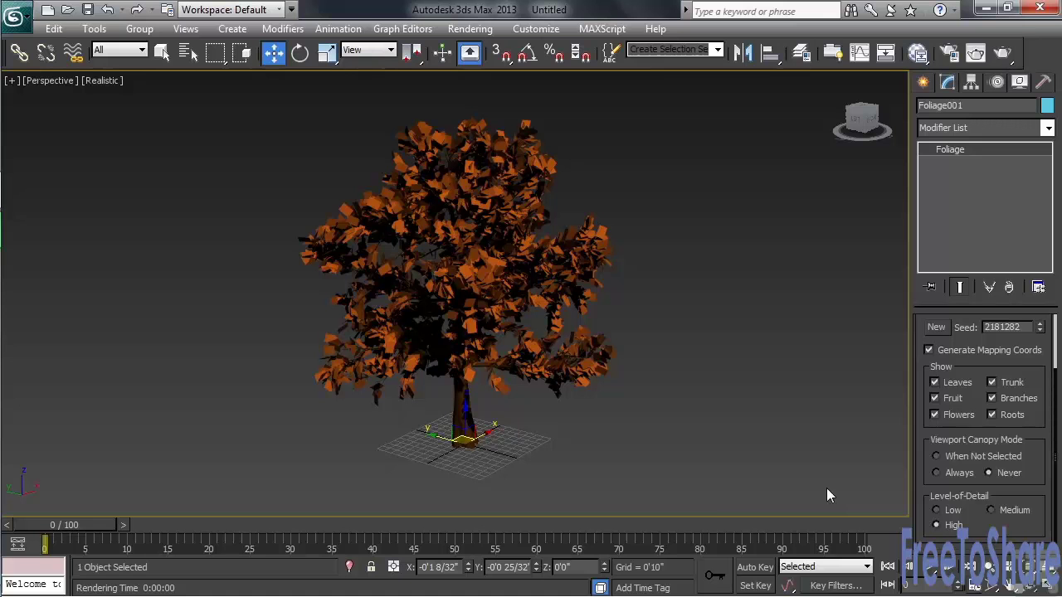
Load the tree's material into the Material Editor with Pick Material from Object.
key(m)
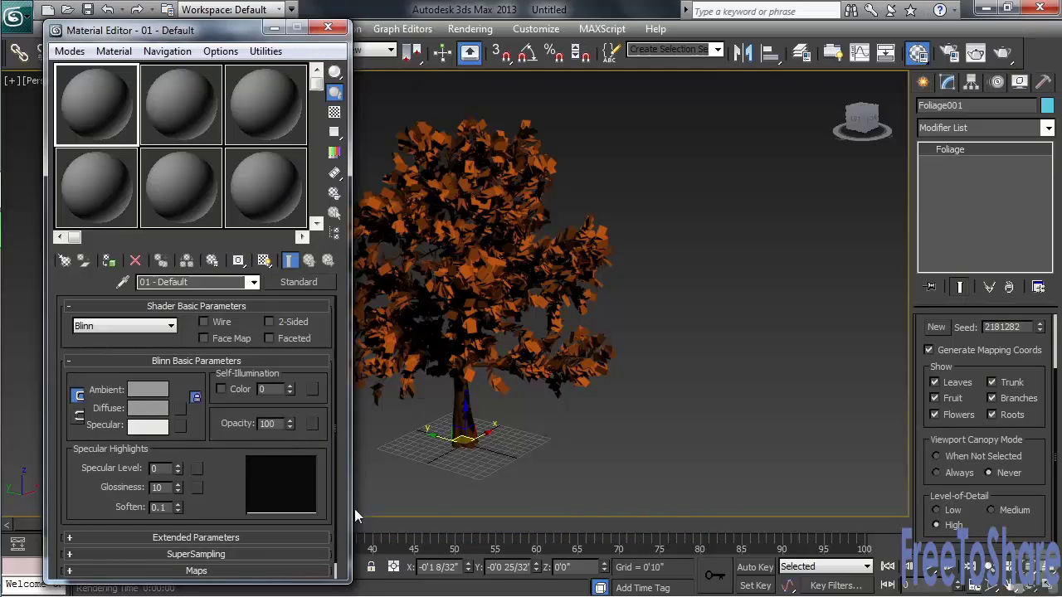
click(122, 282)
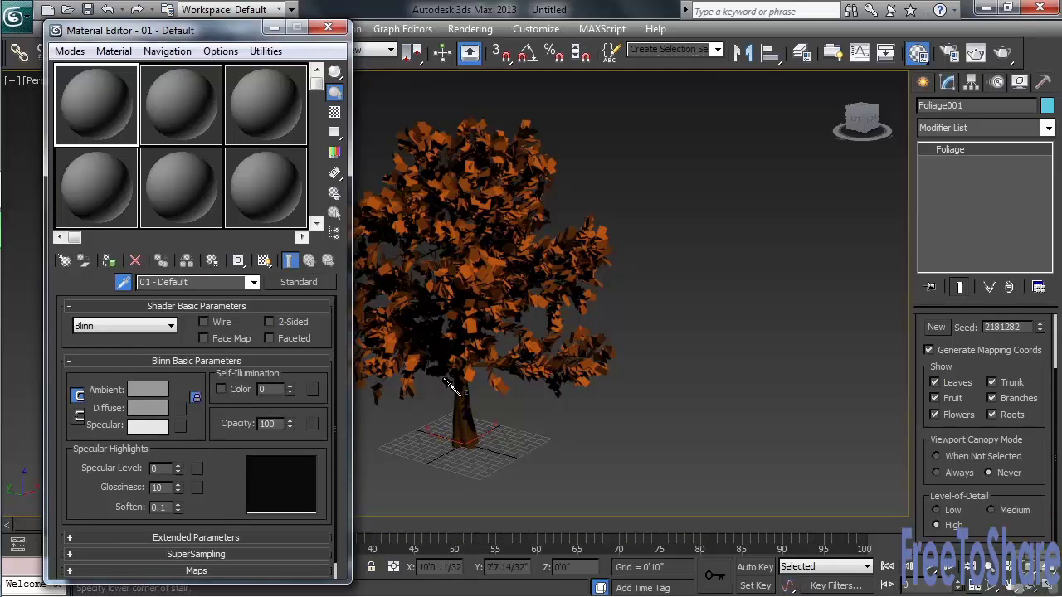
click(446, 382)
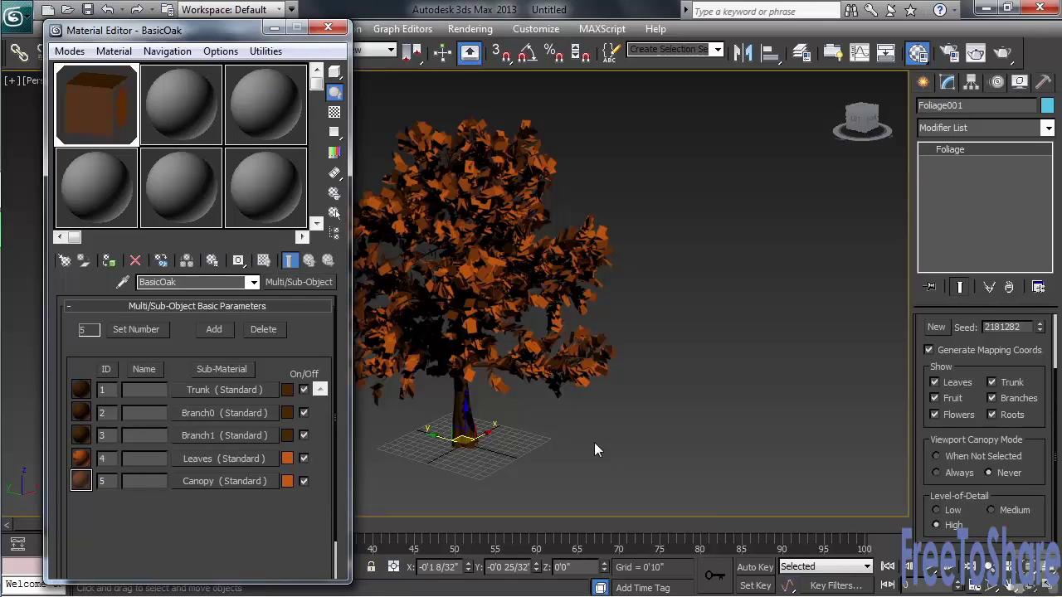
Set the BasicOak Leaves diffuse colour to dark green and close the Material Editor.
click(223, 458)
click(146, 409)
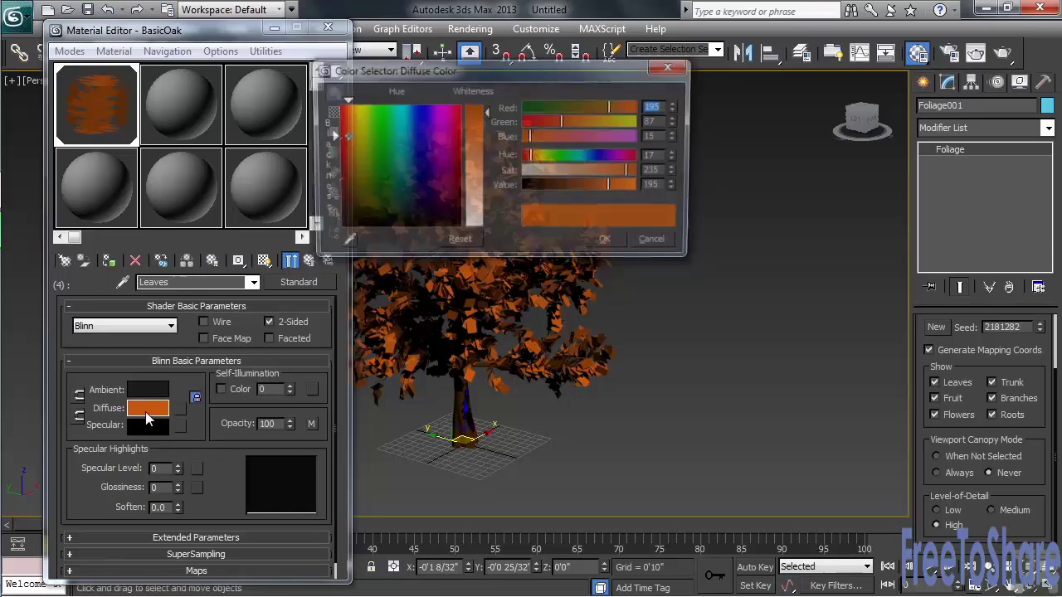
click(564, 155)
click(590, 187)
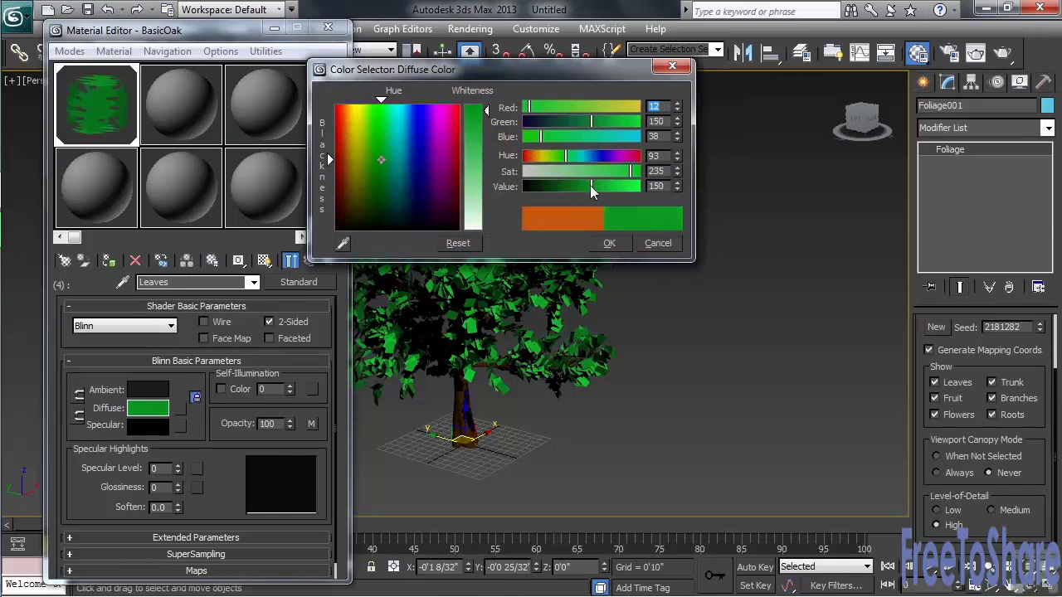
drag(590, 187, 568, 186)
click(609, 243)
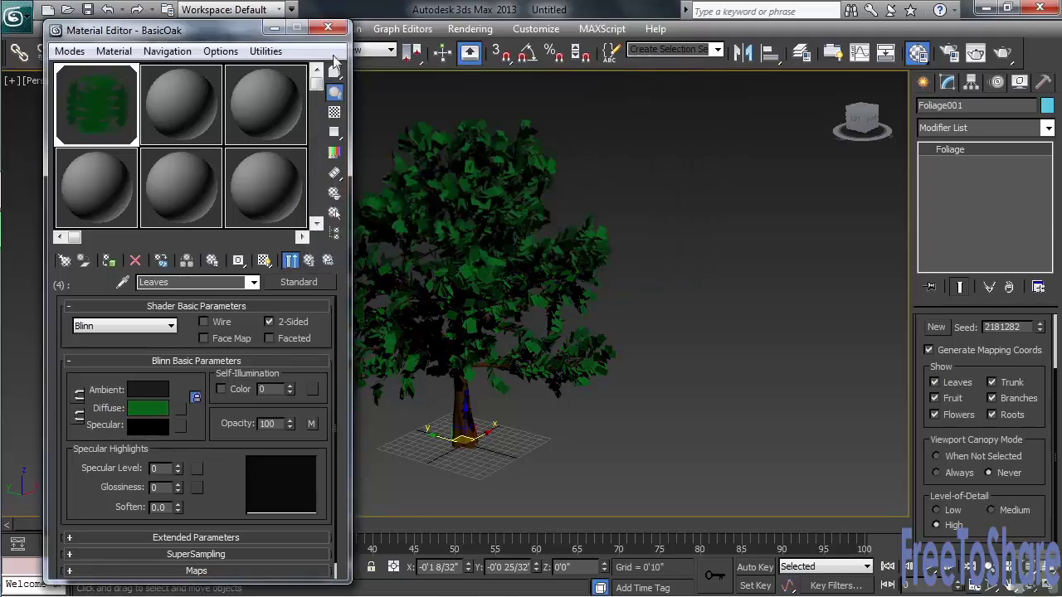
click(328, 27)
alt+middle_drag(526, 324, 510, 340)
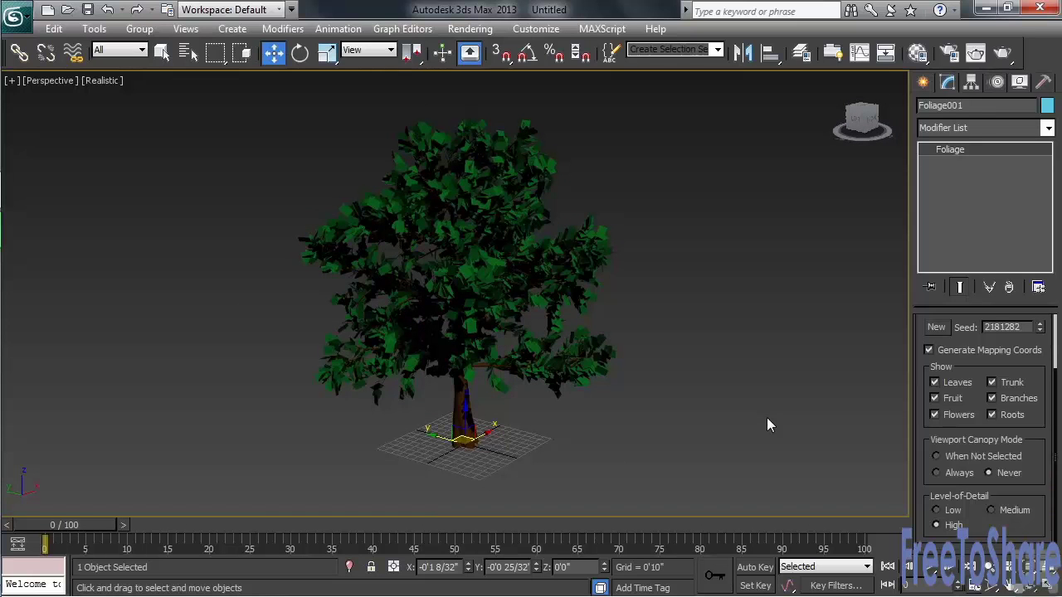
Delete the oak and place a Generic Palm at the grid centre.
key(Delete)
click(923, 83)
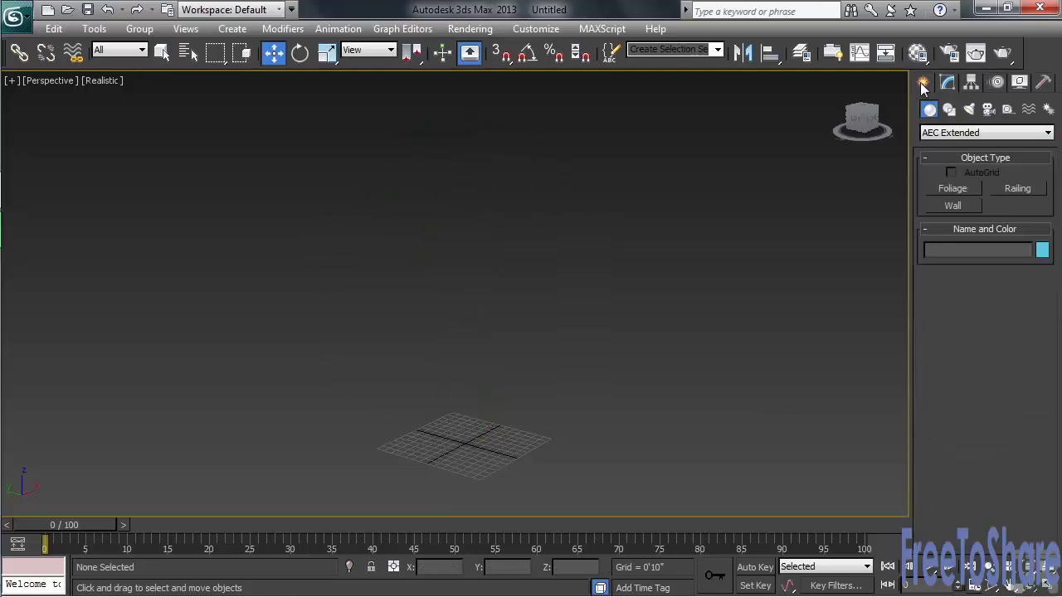
click(967, 190)
click(974, 424)
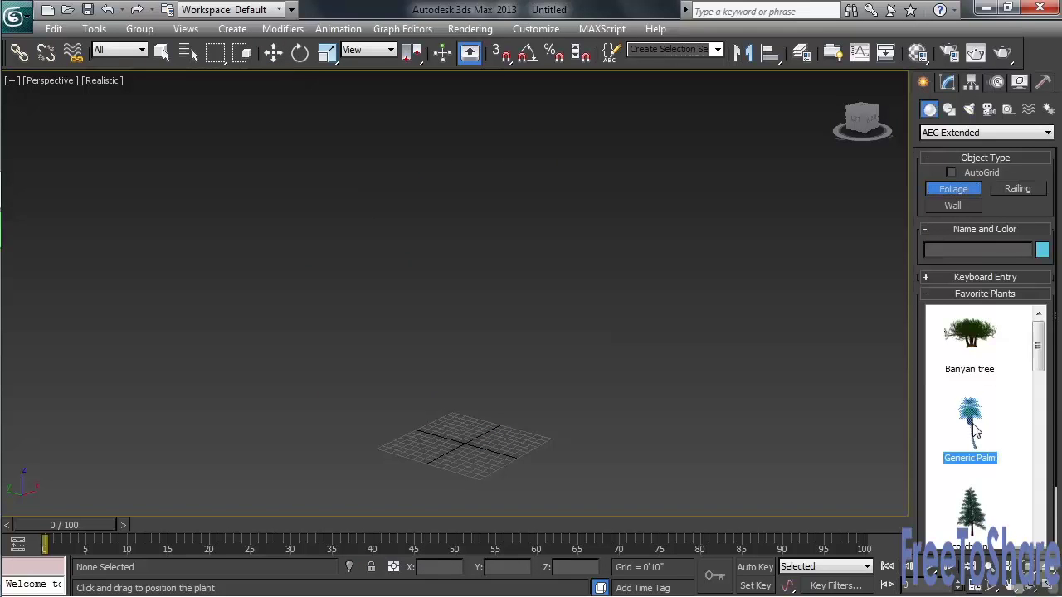
click(474, 446)
middle_drag(592, 417, 555, 435)
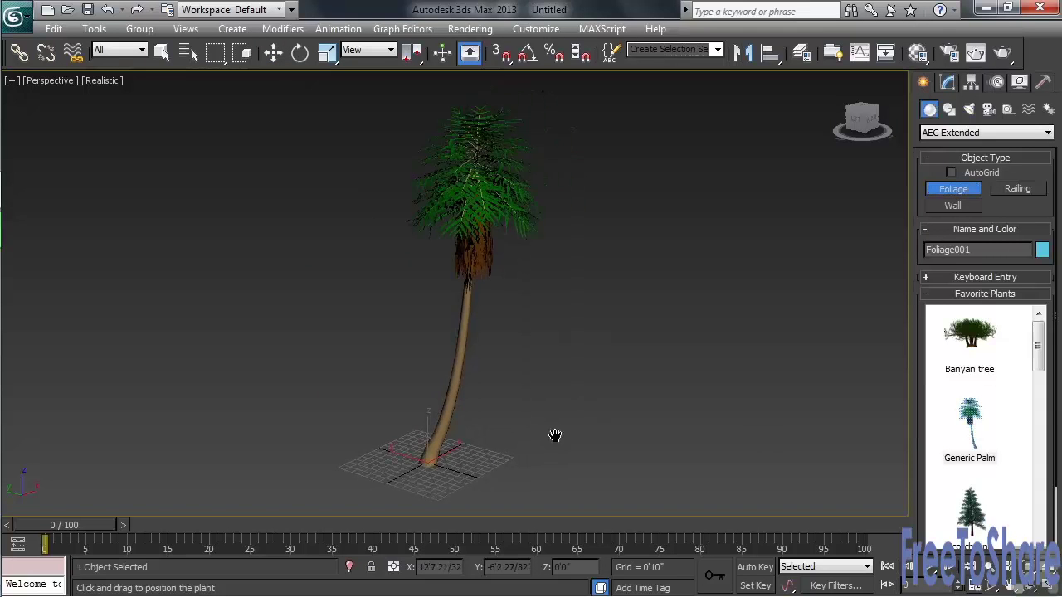
Lower the palm's height to 30'7 16/32" and cycle new seeds to 11488418.
click(947, 81)
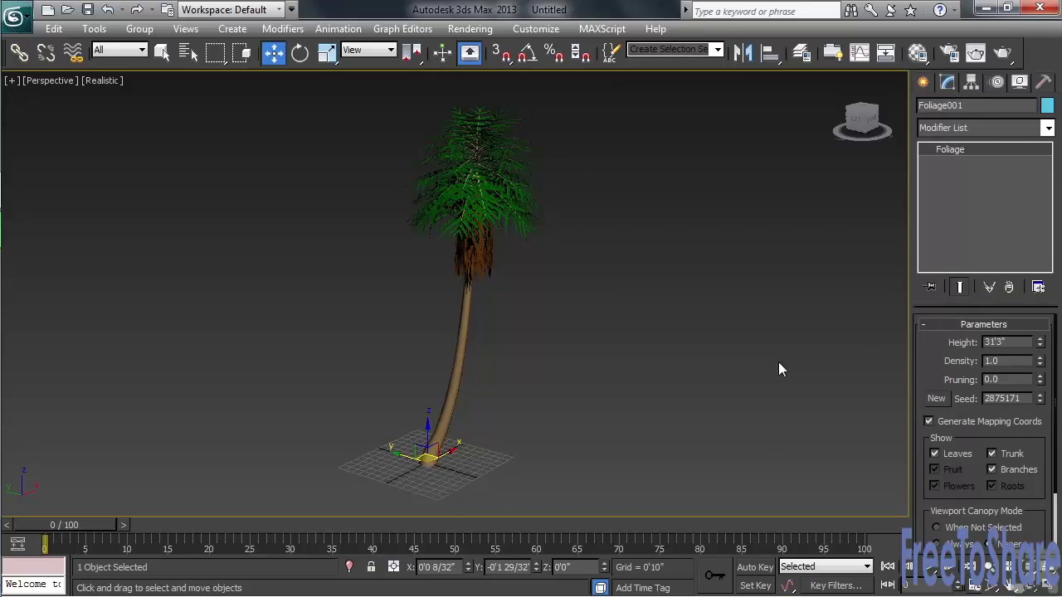
click(1040, 345)
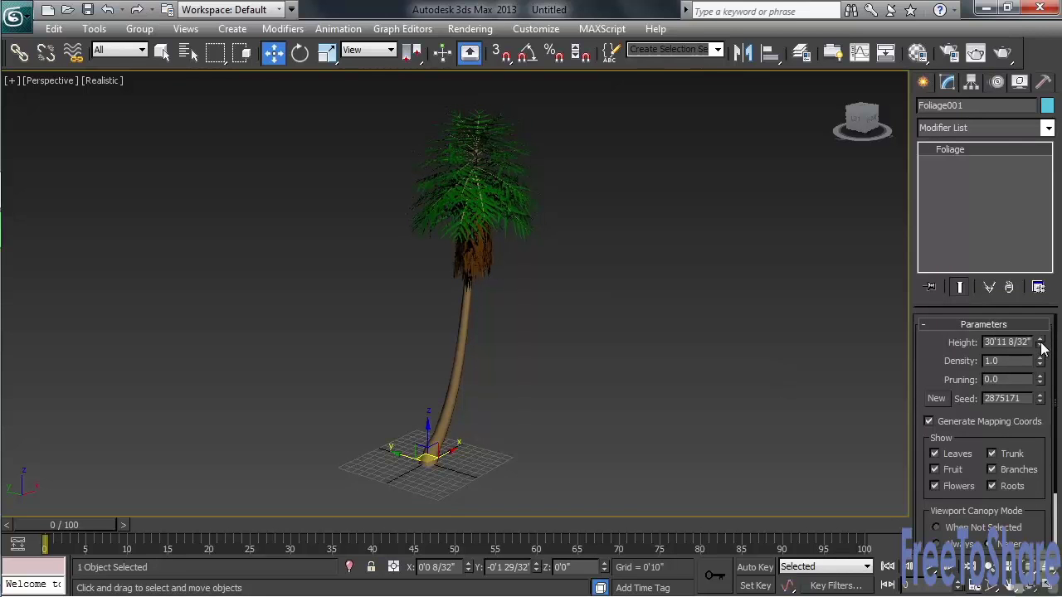
mouse_move(1042, 345)
mouse_down()
mouse_move(1037, 383)
mouse_move(1039, 338)
mouse_up()
click(938, 399)
click(939, 400)
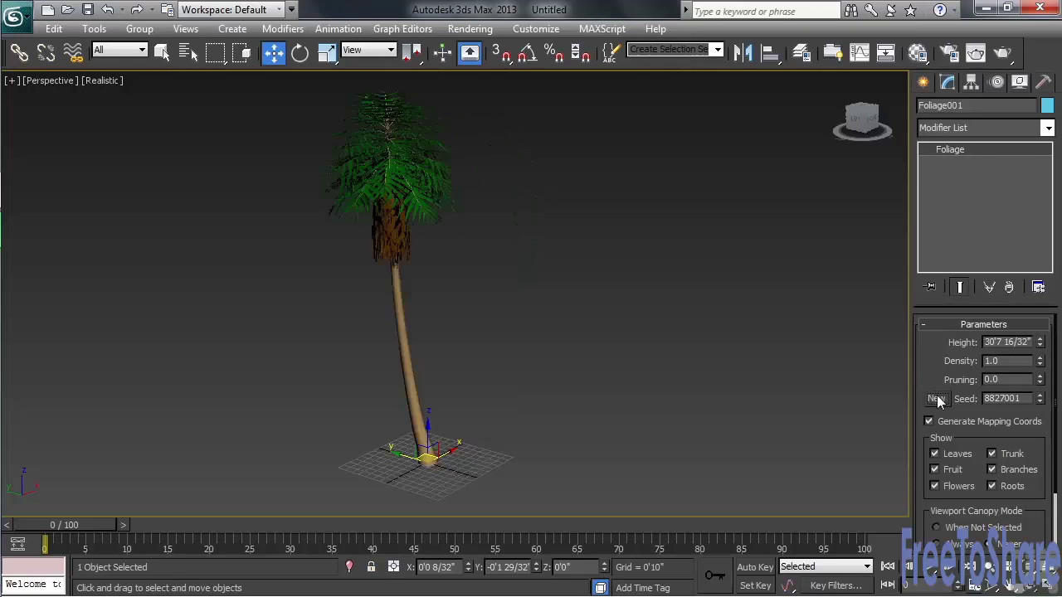
click(937, 399)
click(937, 399)
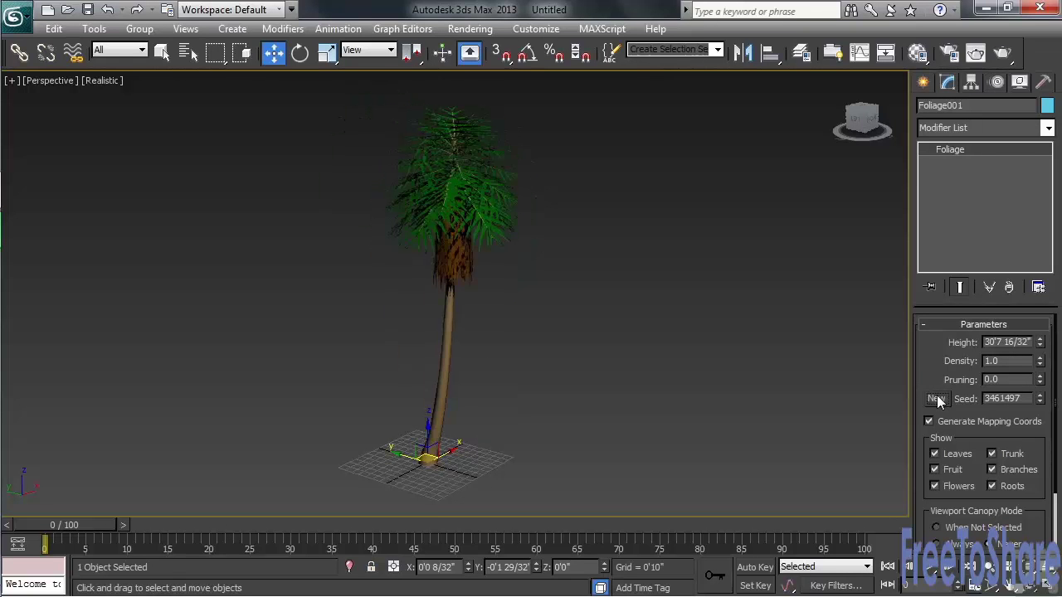
click(937, 399)
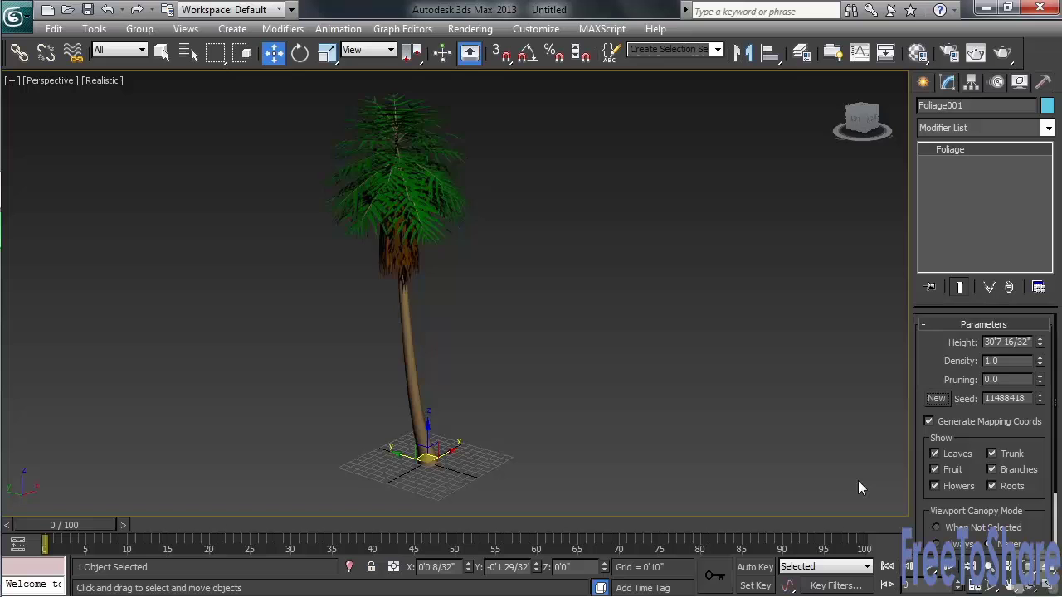
Delete the palm and place a Weeping Willow at the grid centre.
key(Delete)
click(924, 86)
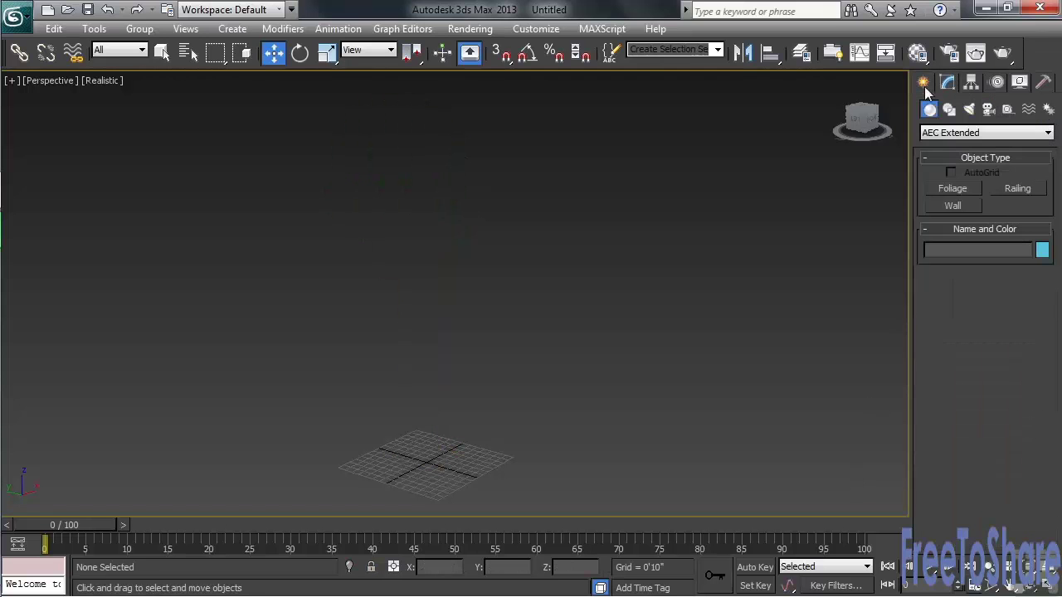
click(959, 191)
drag(1040, 352, 1040, 439)
click(970, 433)
click(426, 458)
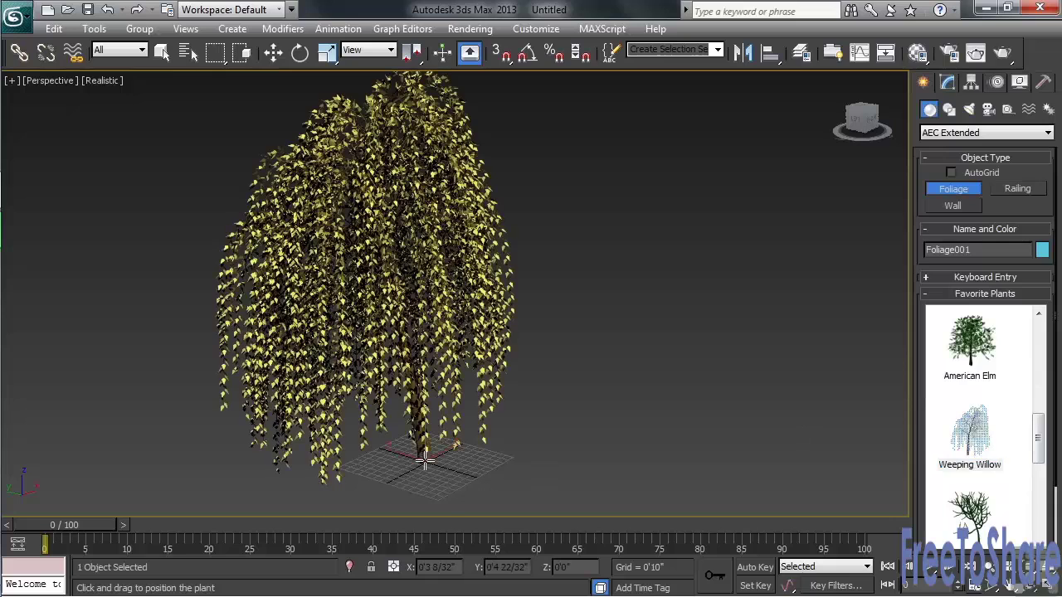
Generate four new random seeds for the willow in the Modify panel.
click(947, 82)
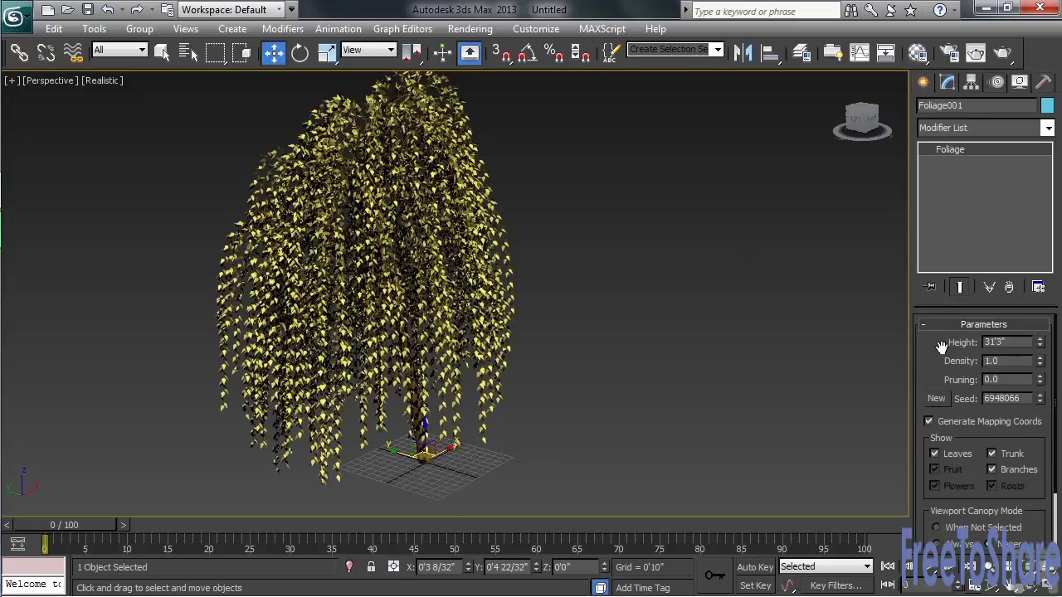
click(940, 402)
click(940, 402)
click(940, 403)
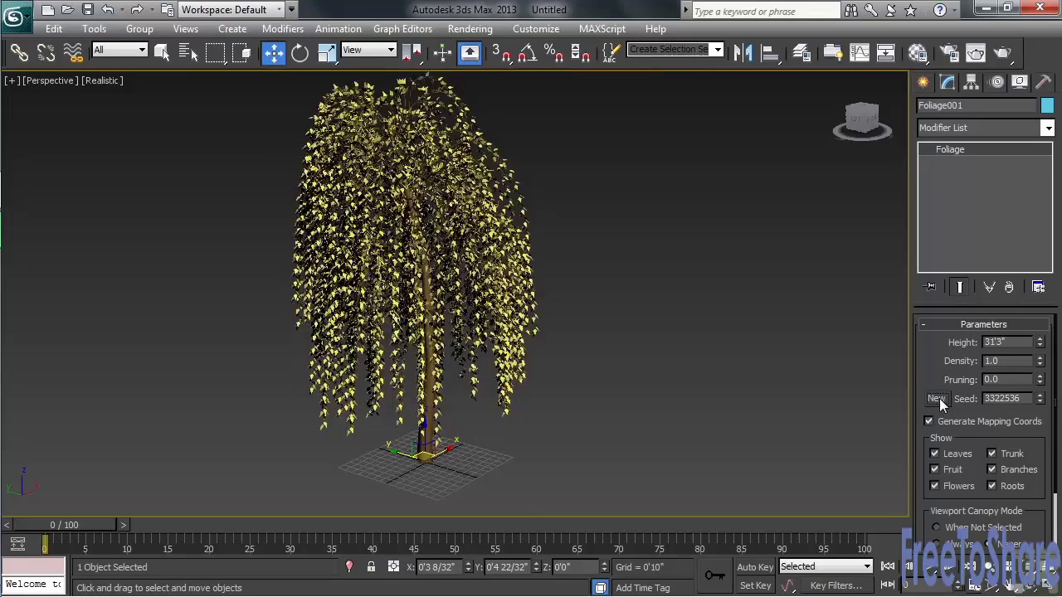
click(940, 402)
Delete the willow and place a Society Garlic plant at the grid centre.
key(Delete)
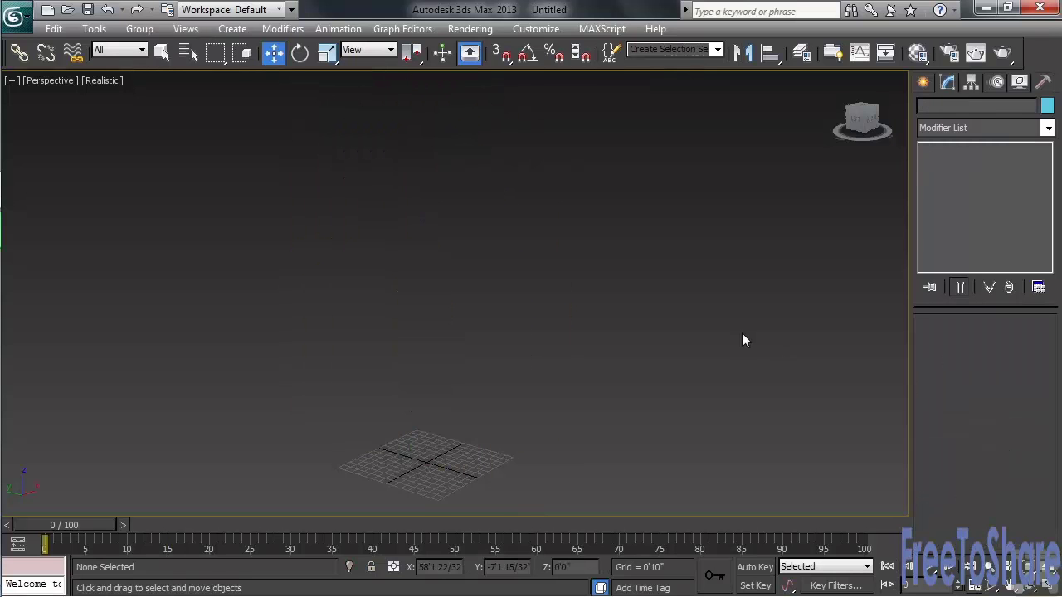
click(923, 82)
click(953, 189)
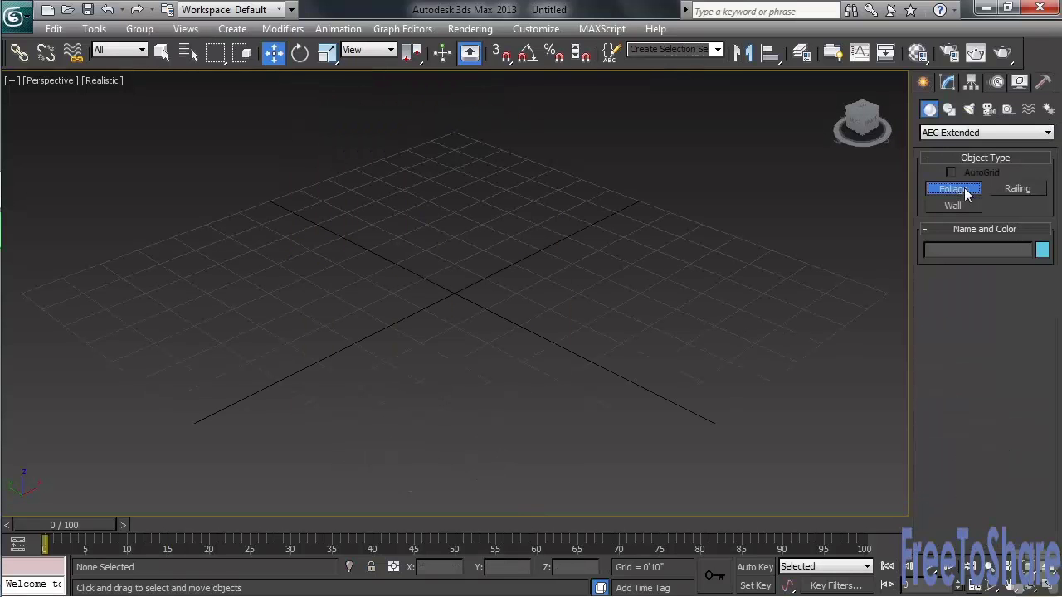
drag(1037, 327, 1044, 490)
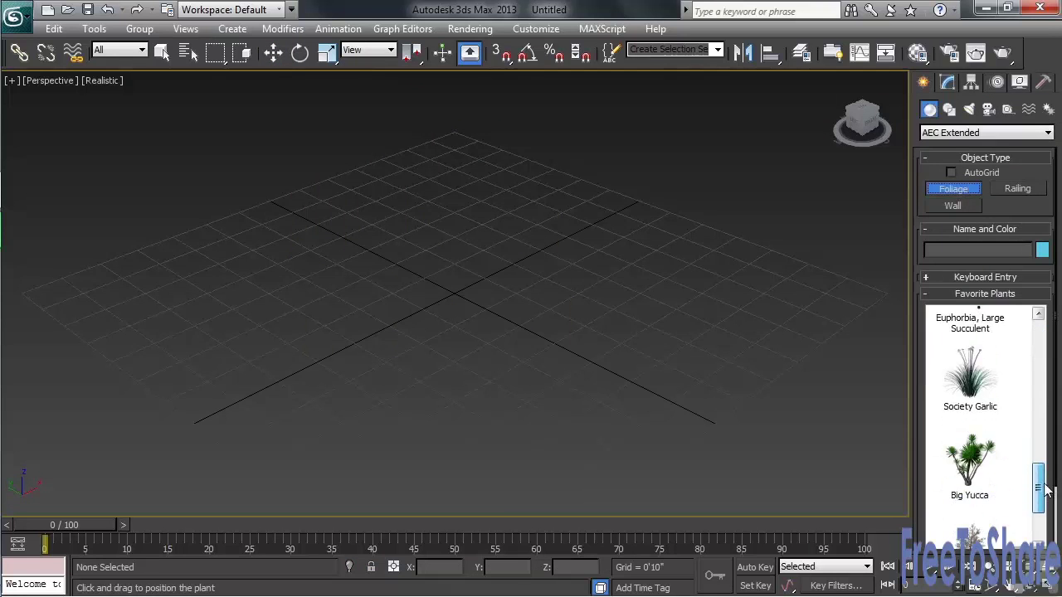
click(970, 373)
click(452, 292)
Zoom and orbit to a low view of the plant, then try a taller Height.
scroll(484, 384, up, 6)
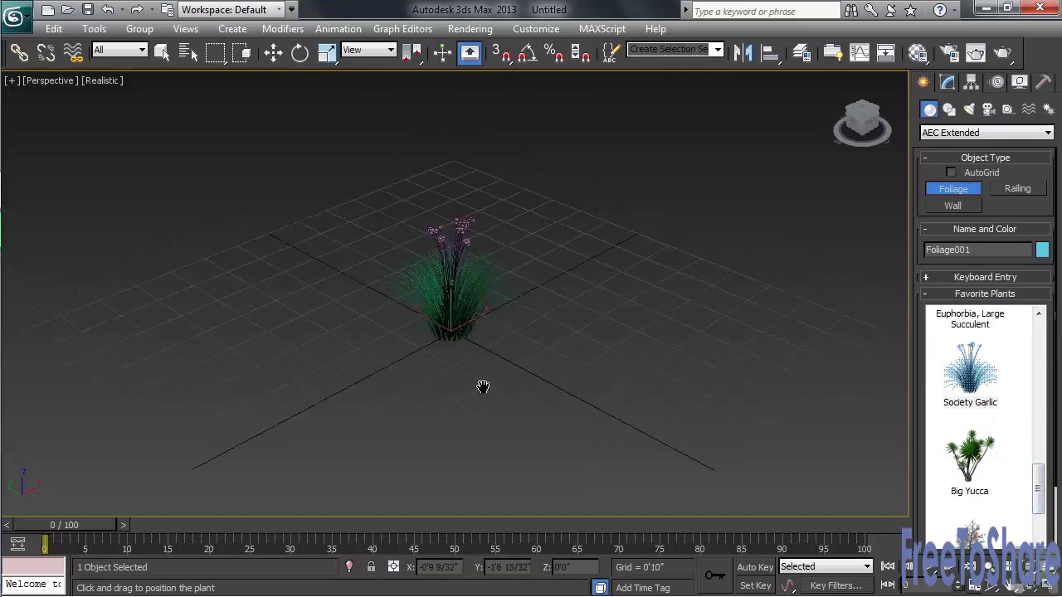
scroll(486, 384, down, 2)
alt+middle_drag(540, 391, 476, 372)
click(947, 82)
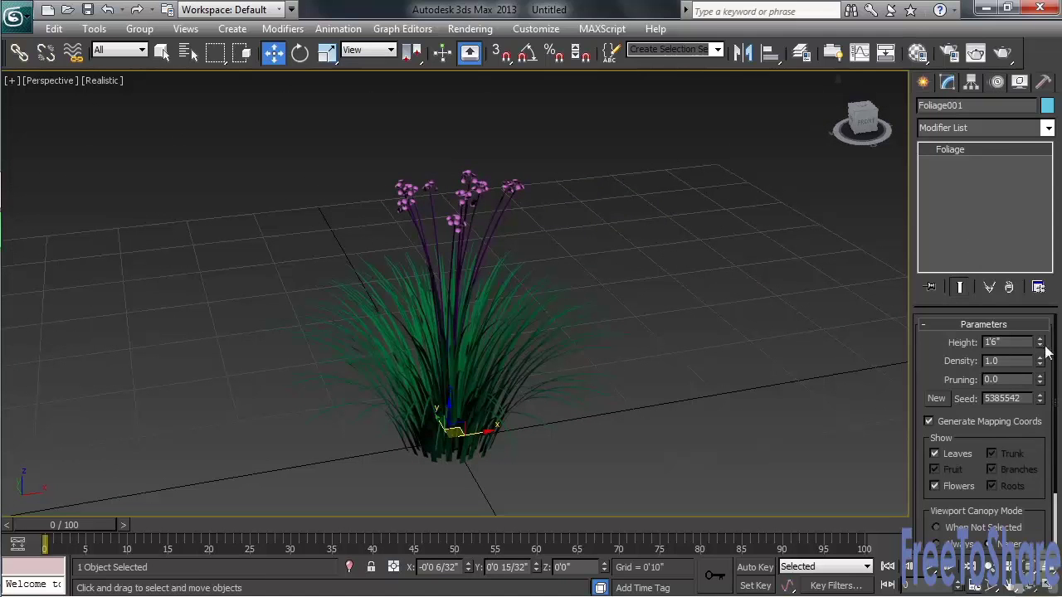
mouse_move(1039, 342)
mouse_down()
mouse_move(1037, 291)
mouse_move(1038, 373)
mouse_move(1036, 347)
mouse_move(1024, 343)
mouse_up()
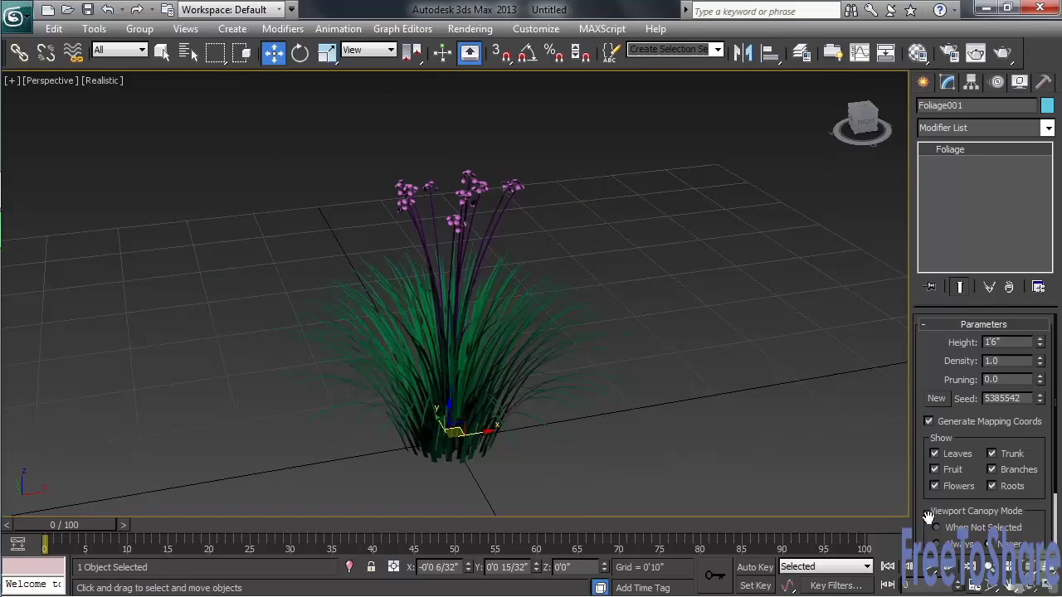